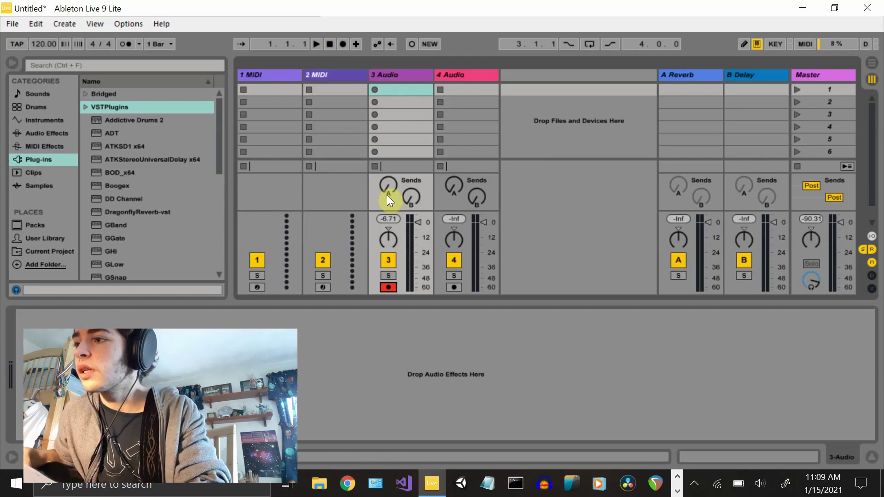
# - Record, stop, then re-record the guitar take on the 3 Audio track at 74.50 BPM
pyautogui.click(344, 46)
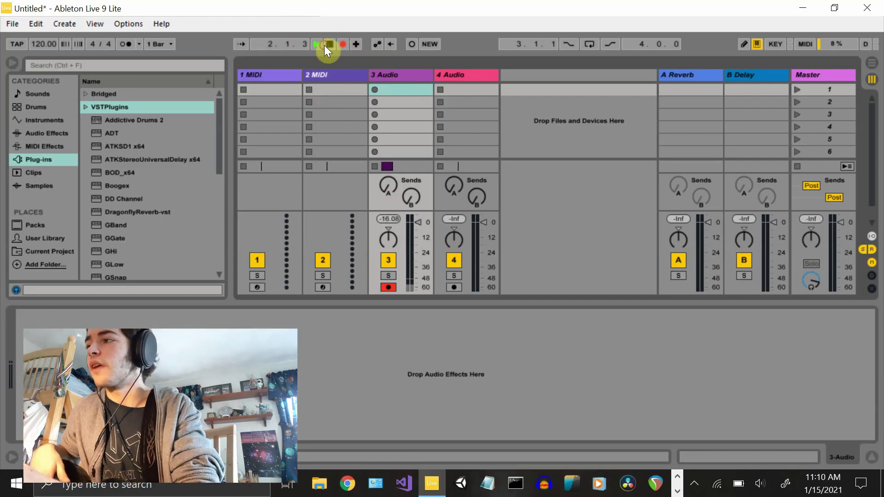
pyautogui.click(326, 45)
pyautogui.click(342, 43)
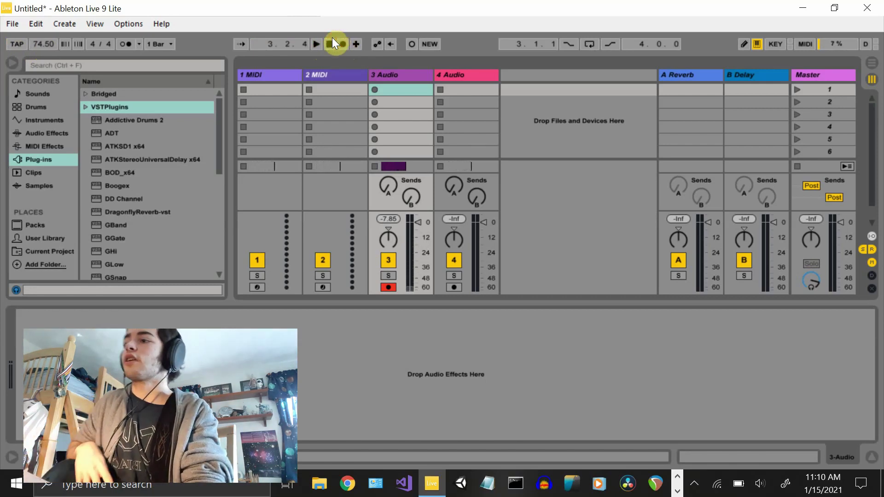
# - In Arrangement view, shorten the recorded guitar clip to a tighter loop
pyautogui.click(872, 64)
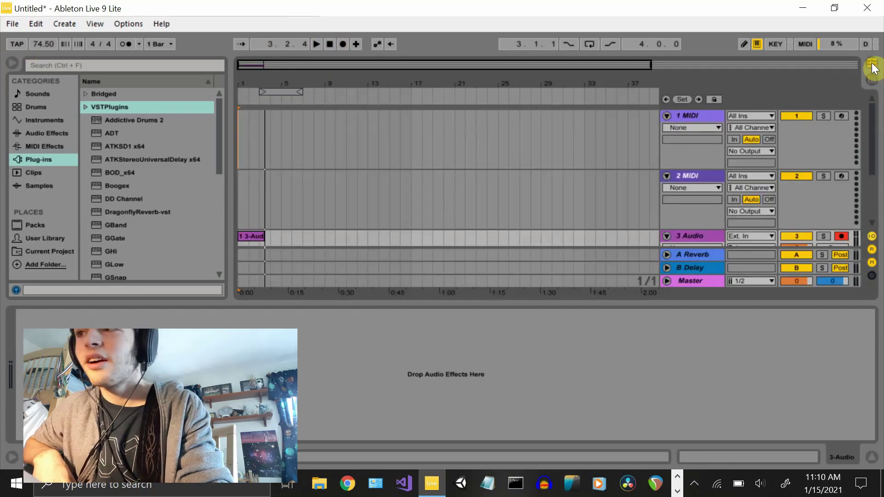
pyautogui.scroll(-3, 335, 233)
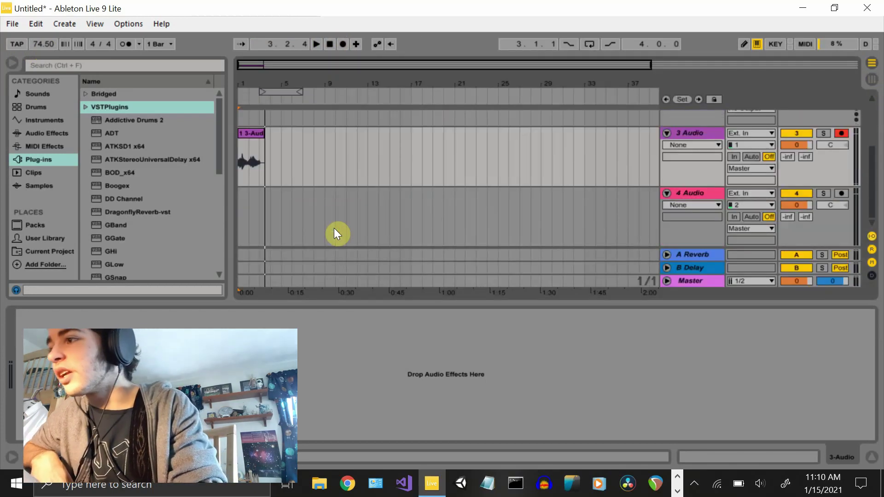
pyautogui.click(257, 135)
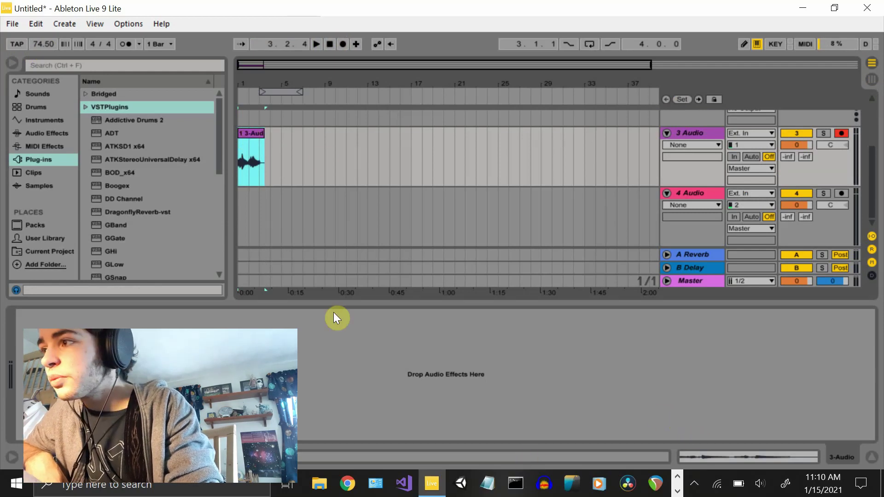
pyautogui.click(686, 461)
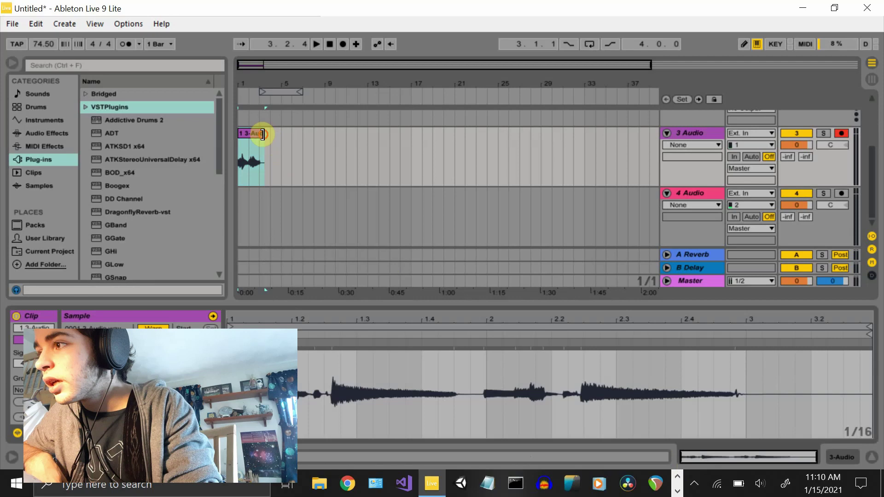
pyautogui.moveTo(263, 134); pyautogui.dragTo(259, 135)
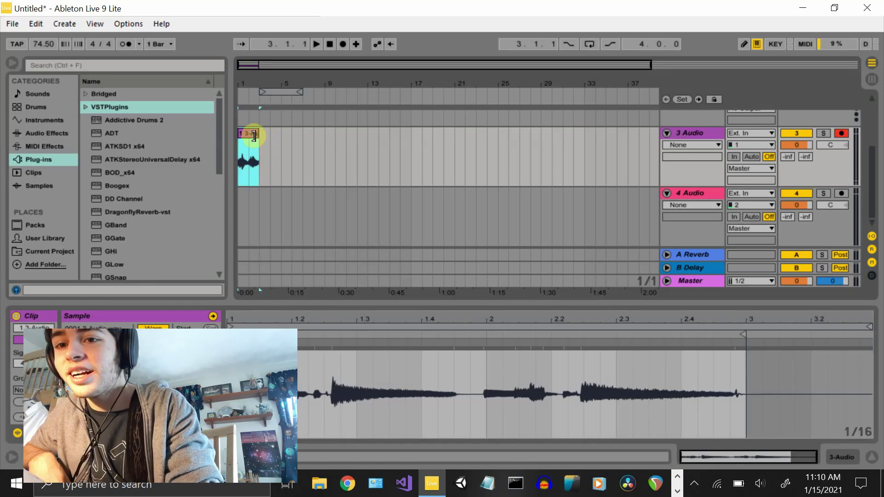
# - Duplicate the guitar loop back to back along track 3 with Ctrl+D and play it back
pyautogui.hotkey('ctrl', 'd')
pyautogui.hotkey('ctrl', 'd')
pyautogui.hotkey('ctrl', 'd')
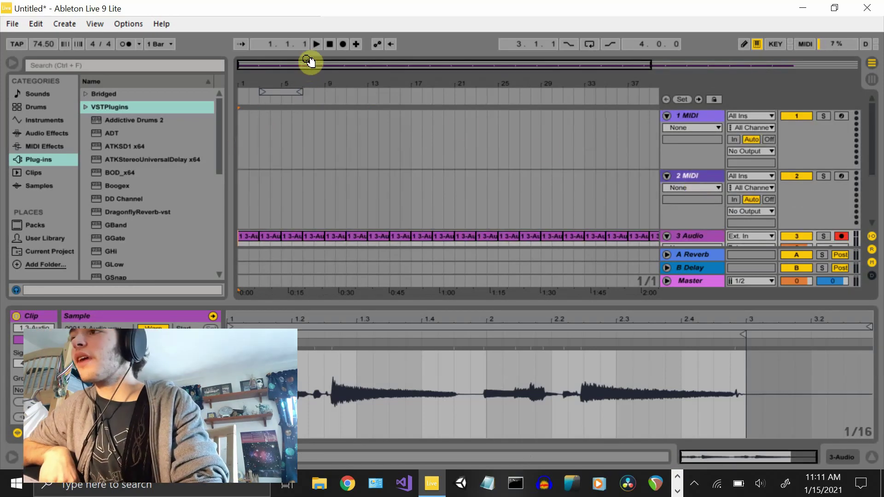
pyautogui.click(315, 47)
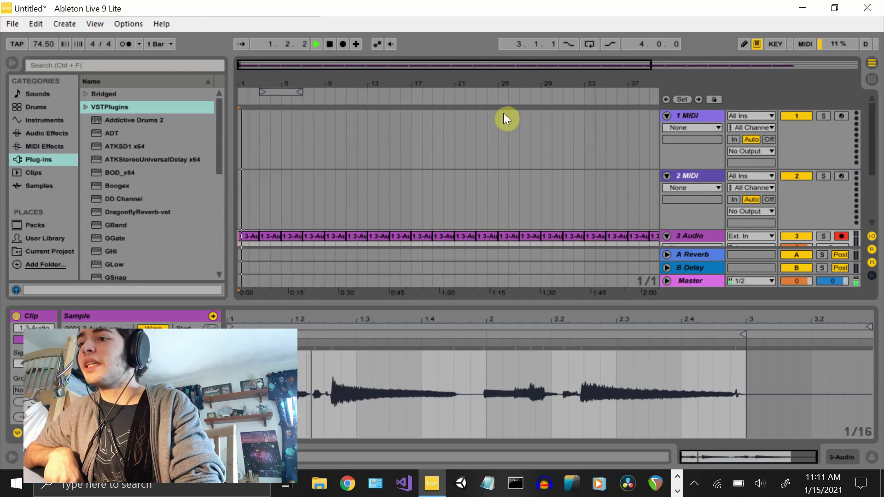
pyautogui.scroll(-2, 689, 173)
pyautogui.scroll(-2, 689, 173)
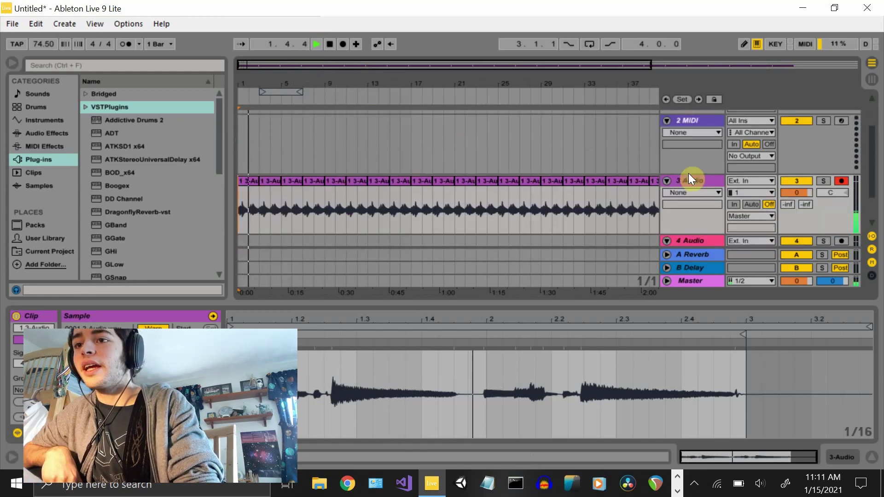
pyautogui.click(871, 78)
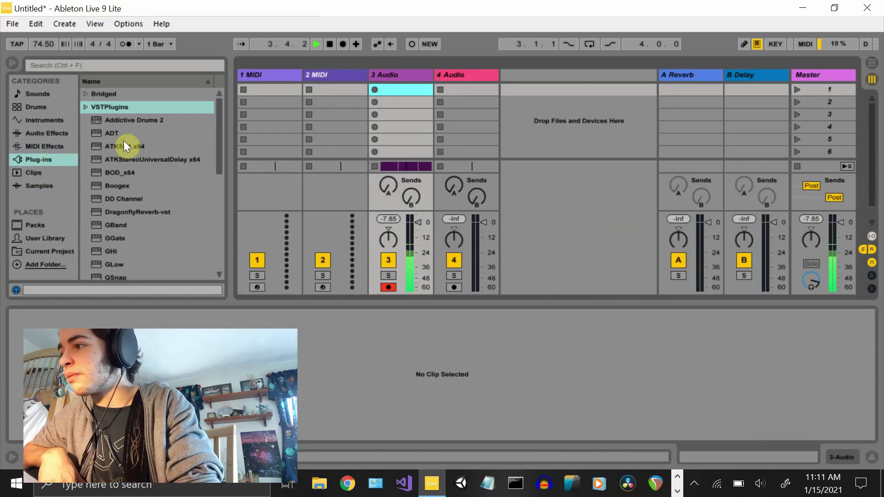
# - Load the Pulse plug-in onto the 3 Audio guitar track
pyautogui.click(110, 208)
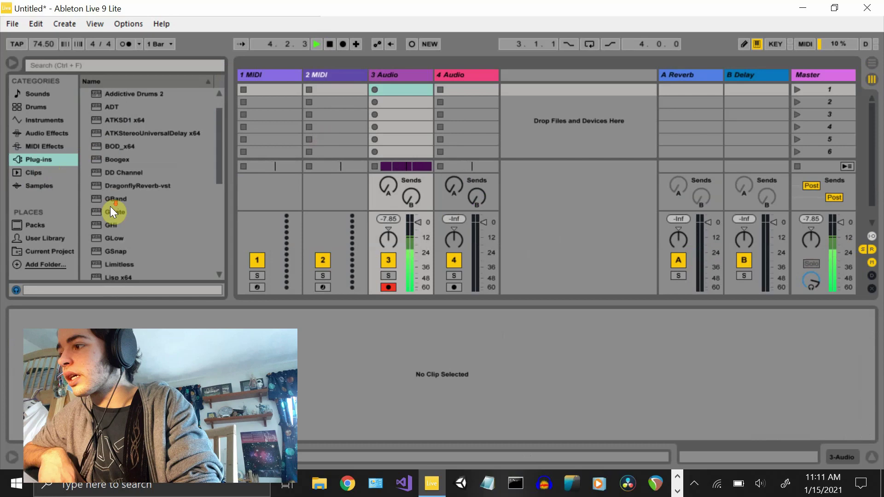
pyautogui.press('p')
pyautogui.press('Return')
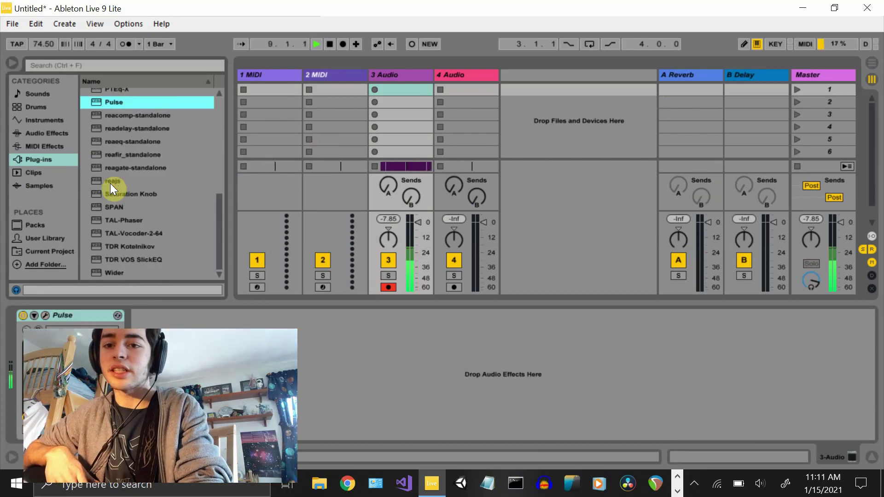
pyautogui.scroll(5, 110, 184)
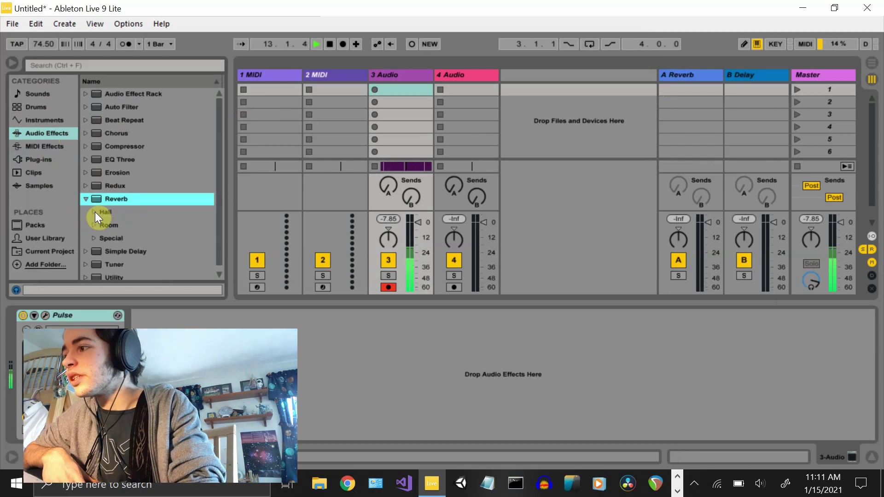
# - Add a Reverb after Pulse on the guitar track and stop playback
pyautogui.moveTo(100, 200)
pyautogui.mouseDown()
pyautogui.moveTo(194, 341)
pyautogui.moveTo(184, 341)
pyautogui.mouseUp()
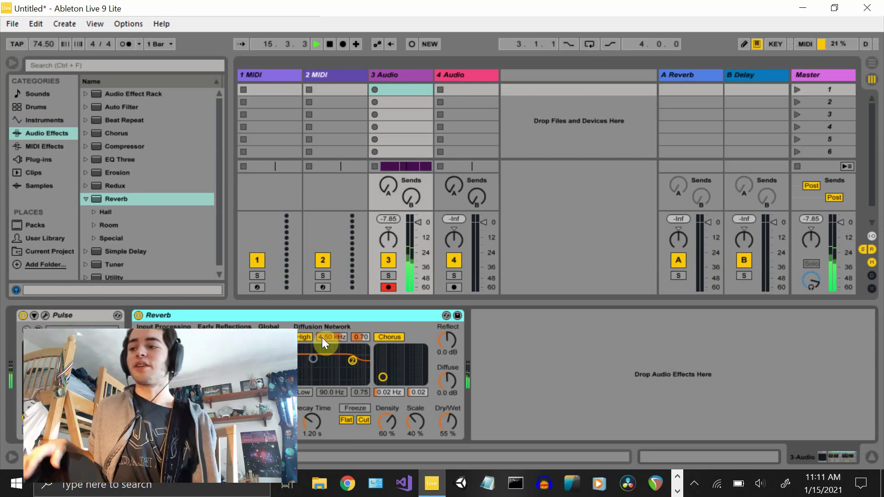
pyautogui.click(330, 43)
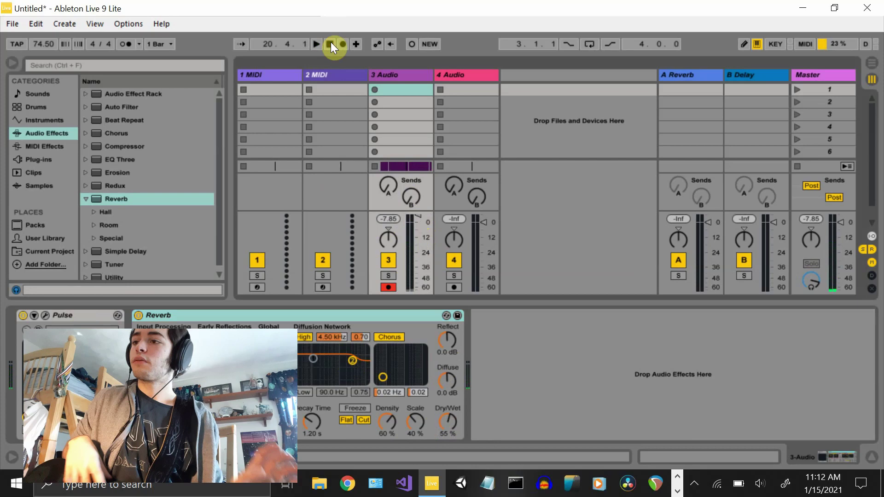
pyautogui.click(467, 79)
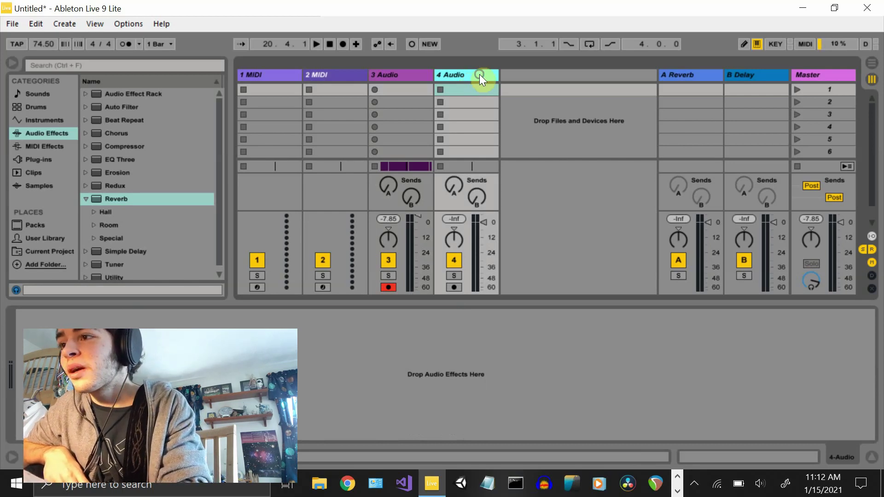
# - Delete the empty 4 Audio track via its header's context menu
pyautogui.rightClick(480, 73)
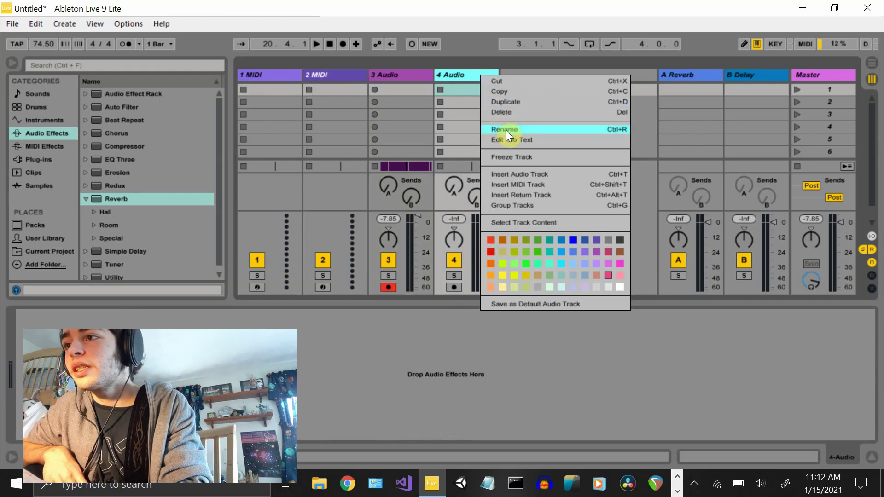
pyautogui.click(508, 111)
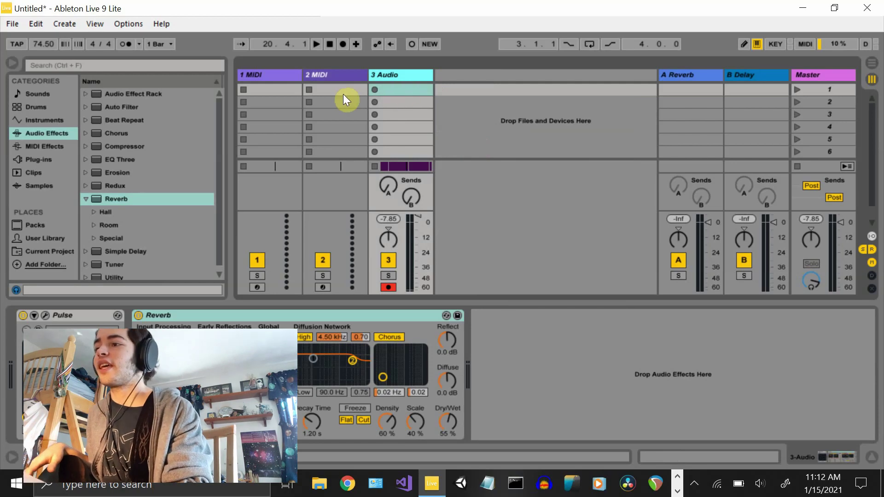
pyautogui.click(332, 76)
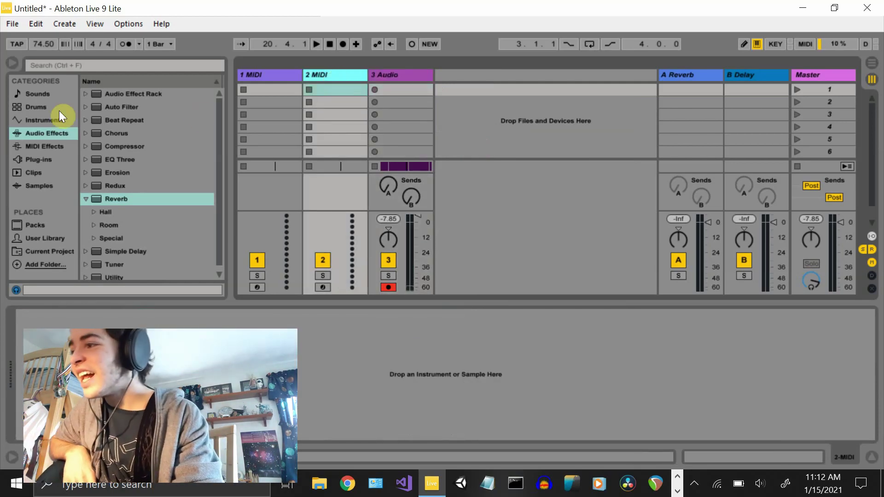
# - Load the Impulse 808.adv kit onto MIDI track 1 and create an empty clip in Draw Mode
pyautogui.click(34, 121)
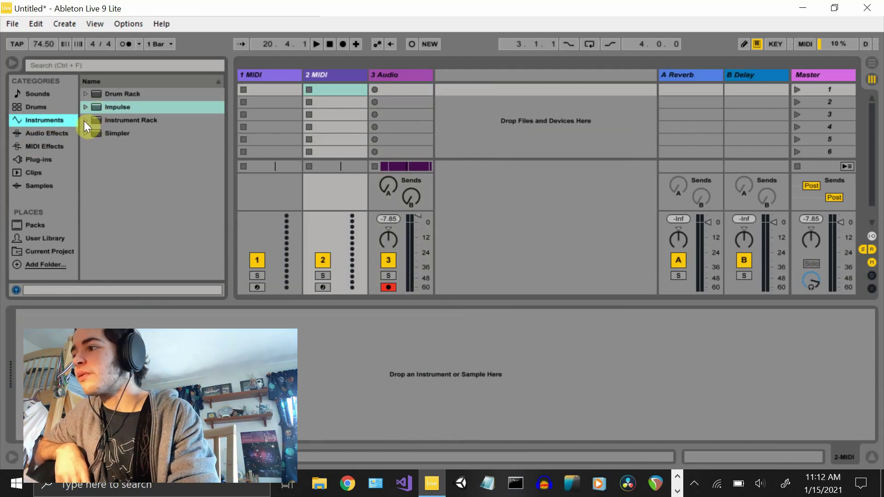
pyautogui.click(84, 108)
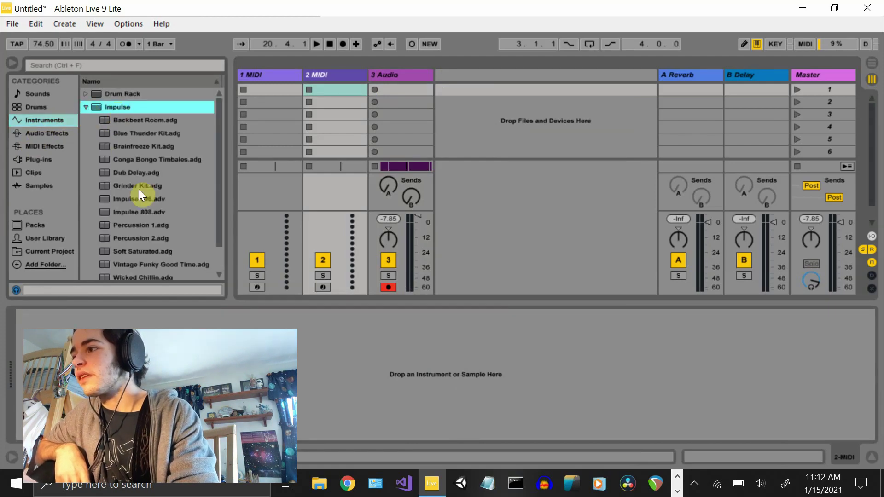
pyautogui.click(147, 213)
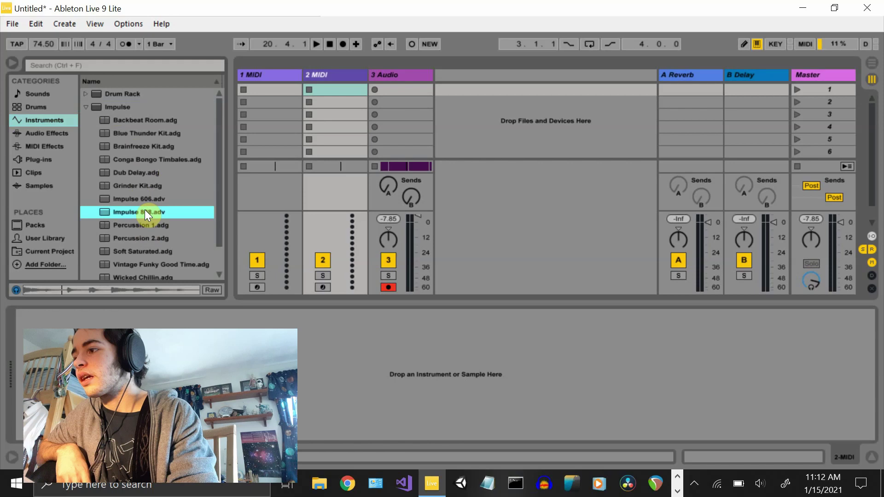
pyautogui.moveTo(145, 213); pyautogui.dragTo(261, 177)
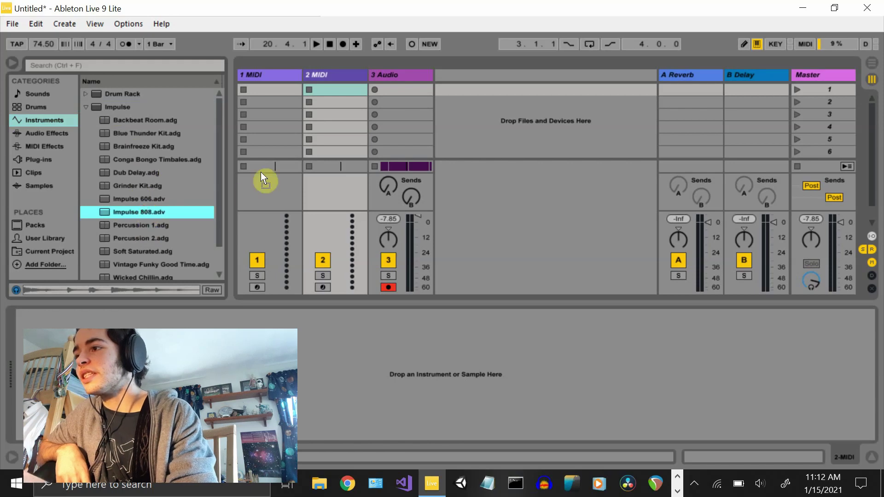
pyautogui.moveTo(313, 83); pyautogui.dragTo(273, 92)
pyautogui.doubleClick(273, 92)
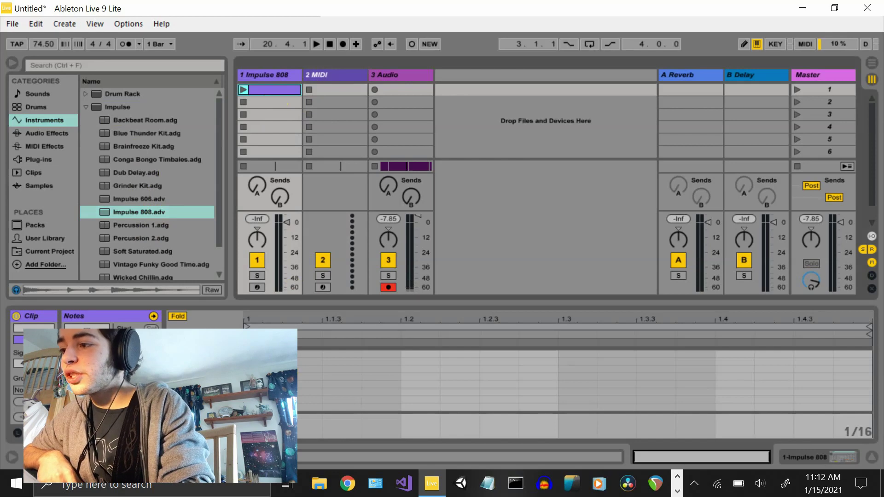
pyautogui.press('b')
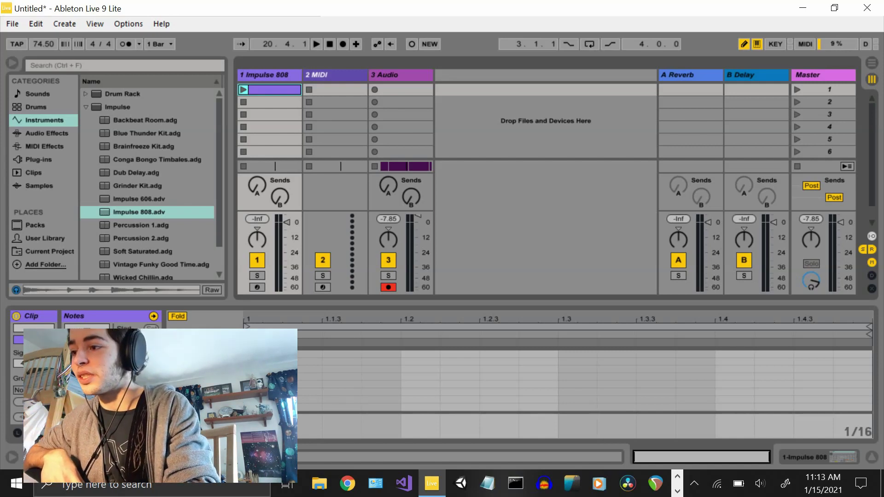
# - Draw the first drum notes into the Impulse 808 clip while it plays
pyautogui.press('space')
pyautogui.click(539, 407)
pyautogui.click(460, 407)
pyautogui.click(535, 407)
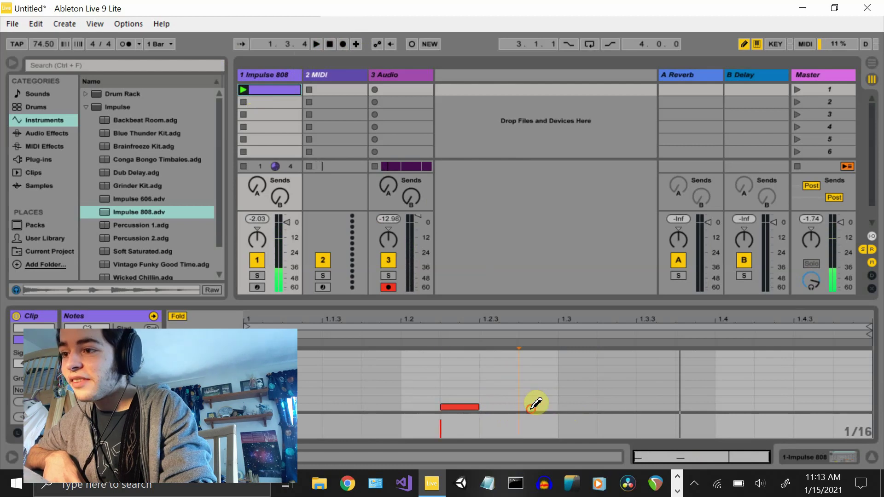
pyautogui.click(506, 407)
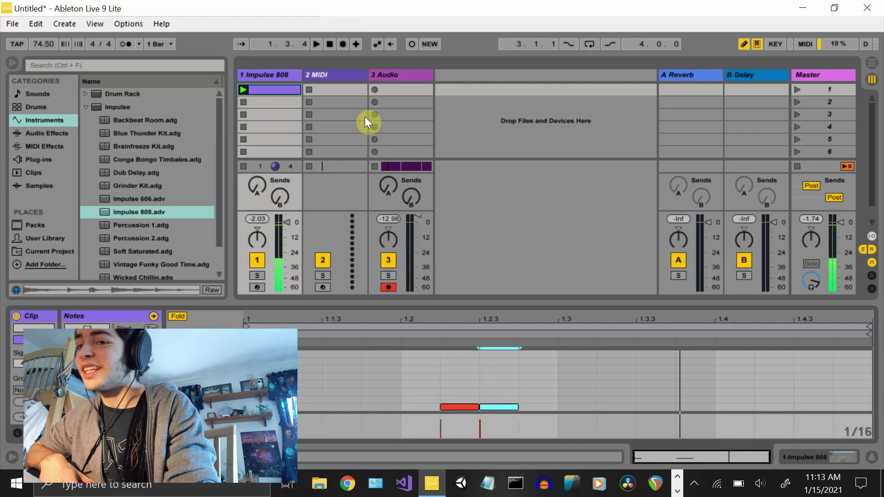
# - Add two more drum notes, then play the 808 loop from the start and stop
pyautogui.click(329, 48)
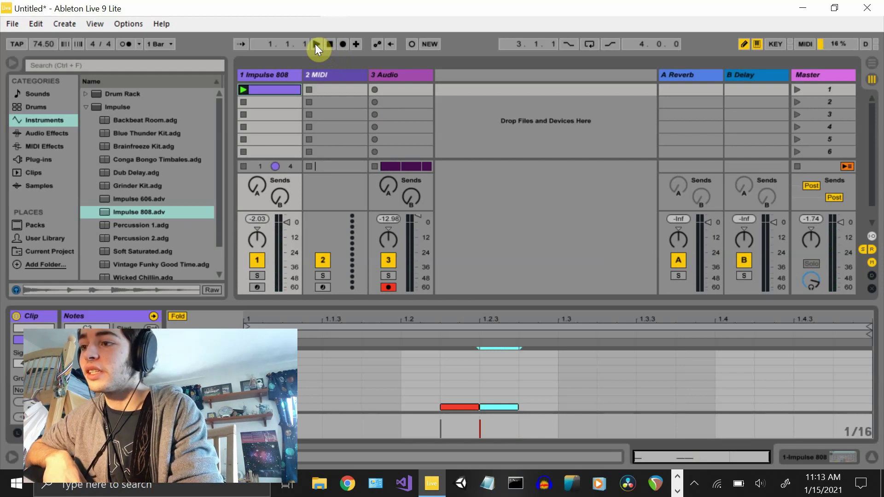
pyautogui.click(315, 44)
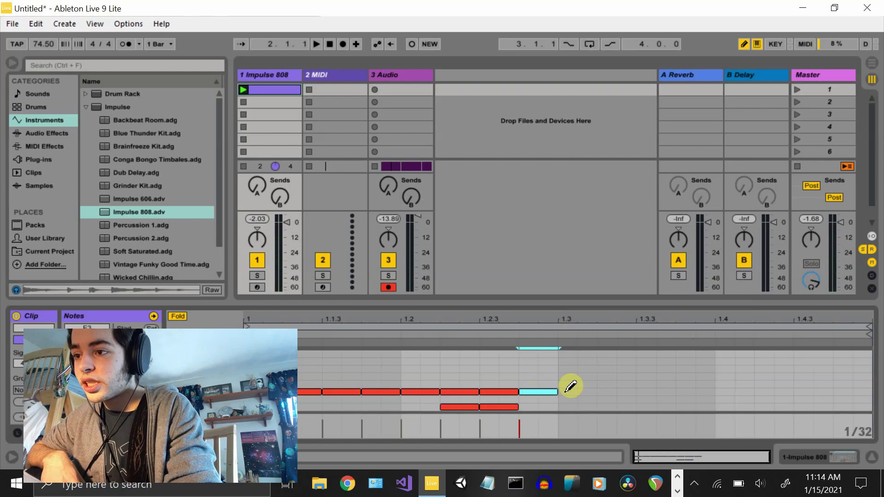
pyautogui.click(568, 392)
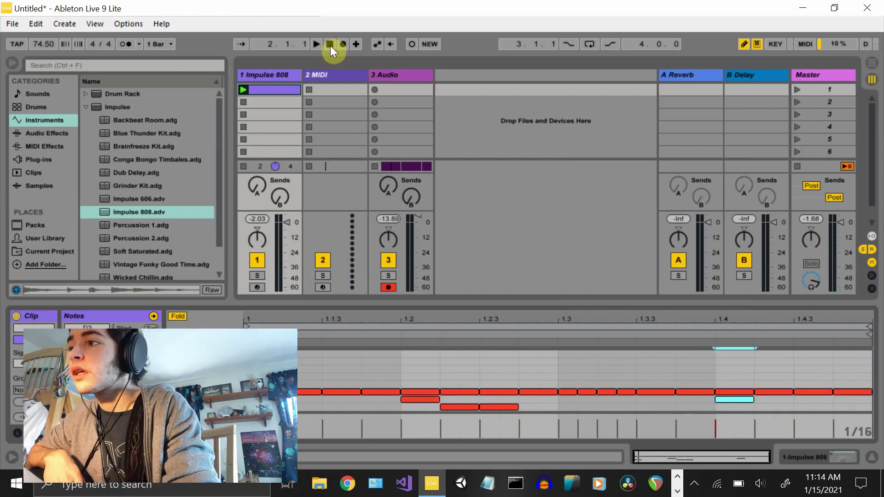
pyautogui.click(331, 45)
pyautogui.click(316, 44)
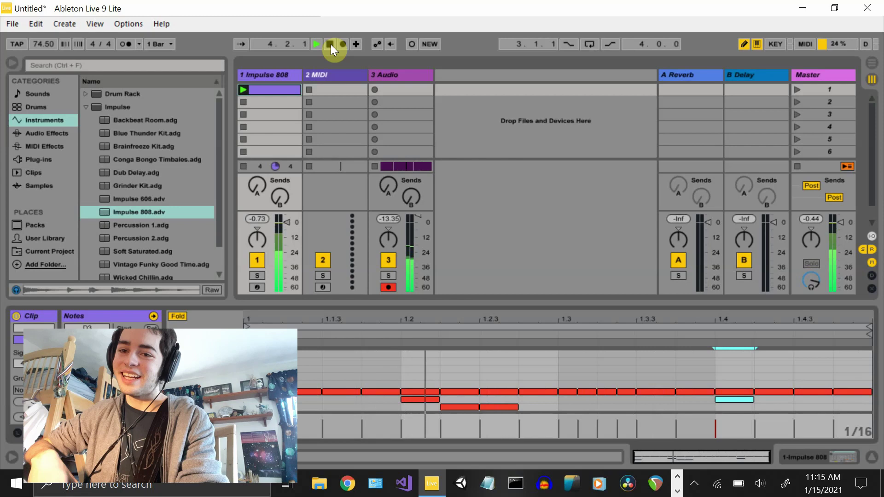
pyautogui.click(330, 44)
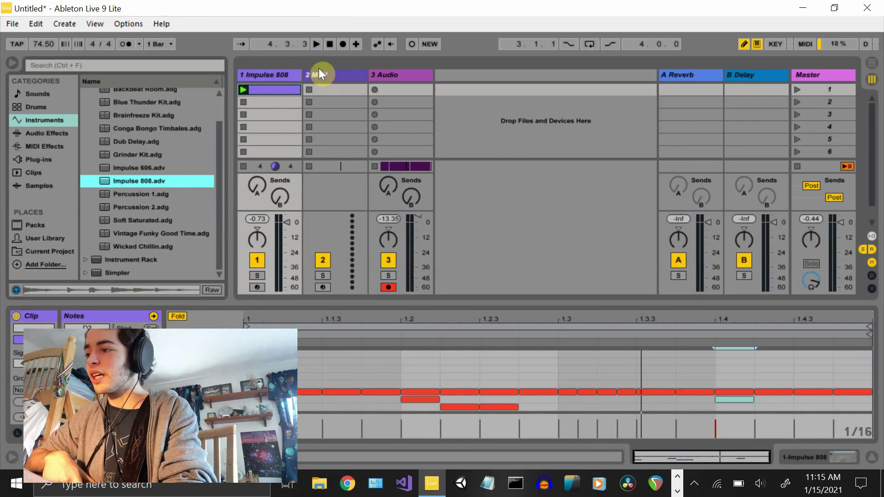
# - Browse Audio Effects and Instruments, then search the sample library for '808'
pyautogui.click(46, 134)
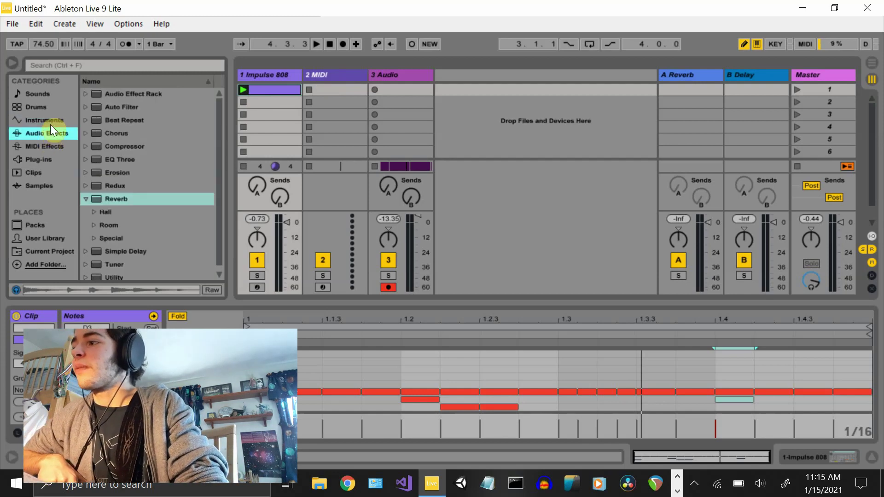
pyautogui.click(53, 119)
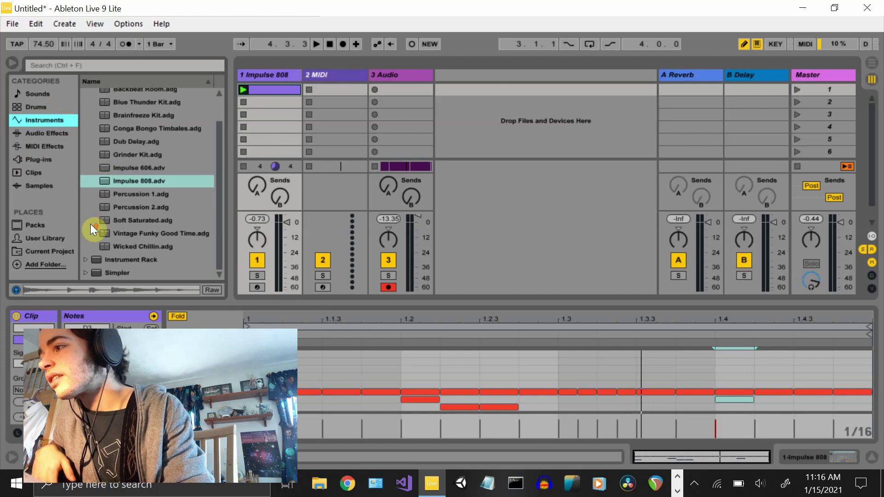
pyautogui.scroll(-10, 90, 224)
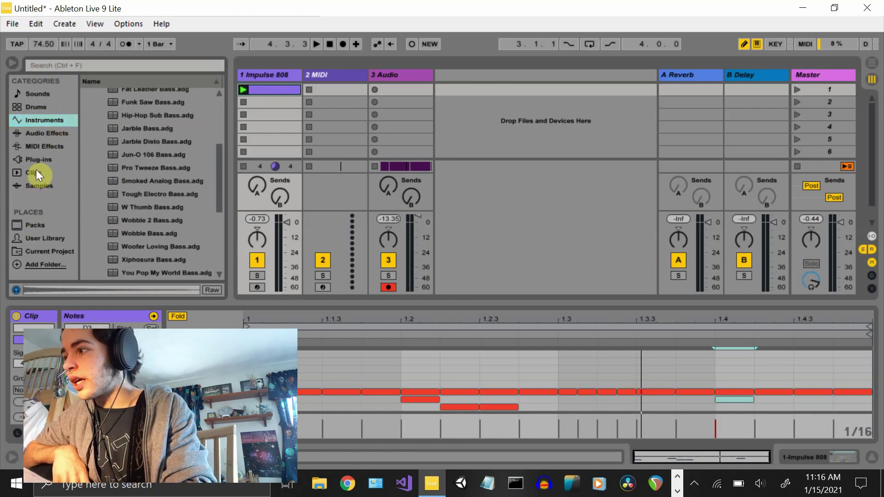
pyautogui.click(35, 180)
pyautogui.click(54, 64)
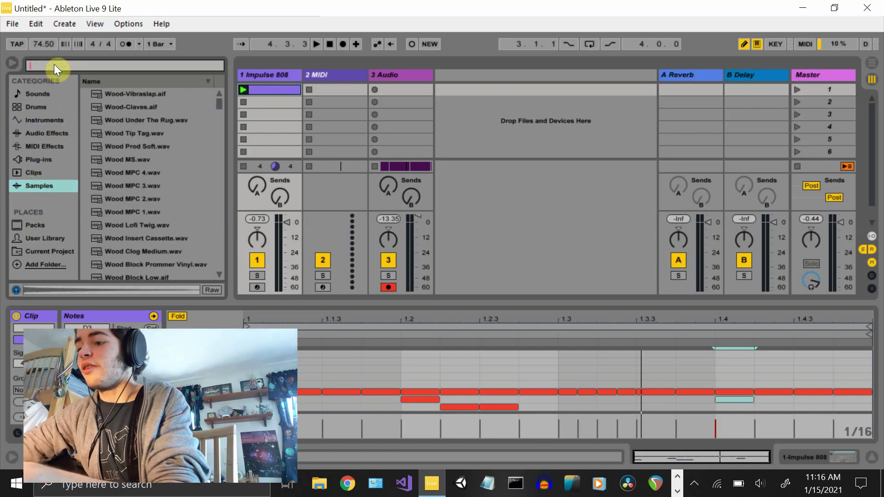
pyautogui.write('808')
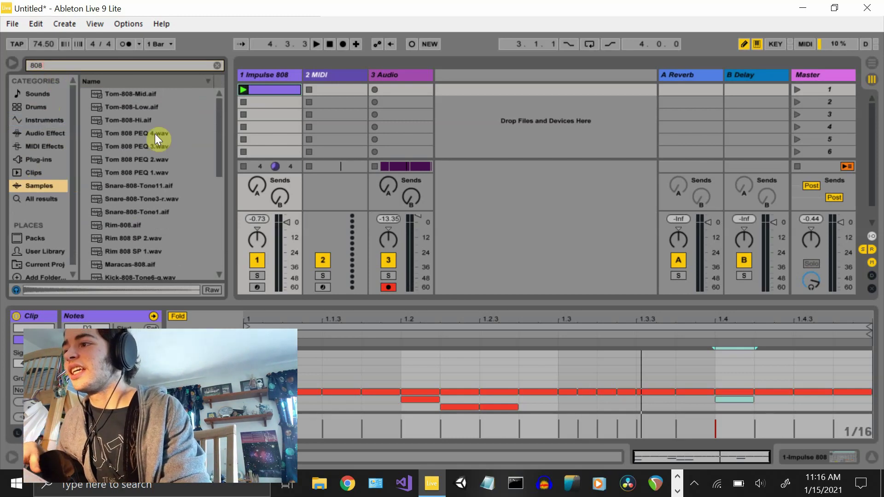
pyautogui.scroll(-3, 159, 206)
pyautogui.scroll(-2, 159, 207)
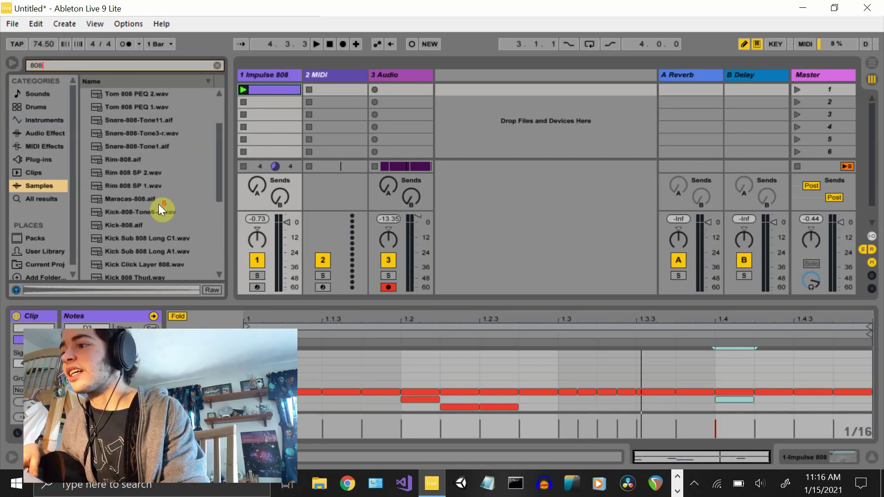
pyautogui.scroll(-5, 158, 222)
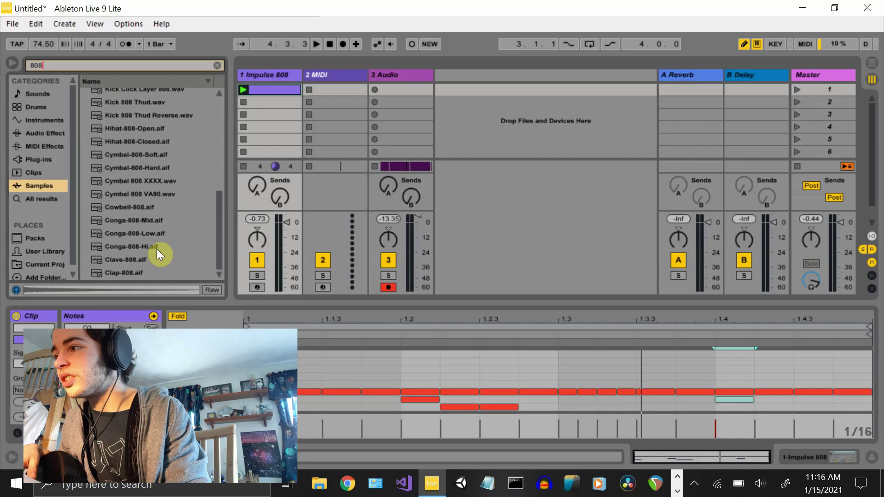
pyautogui.scroll(7, 157, 250)
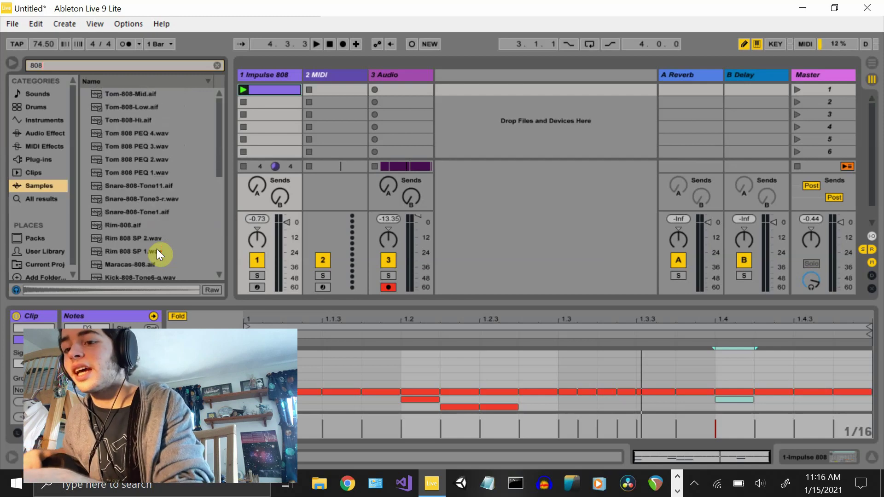
# - Search samples for 'bass' and preview the Pulse Bass samples, including C4 and C3
pyautogui.press('BackSpace')
pyautogui.press('BackSpace')
pyautogui.press('BackSpace')
pyautogui.write('bass')
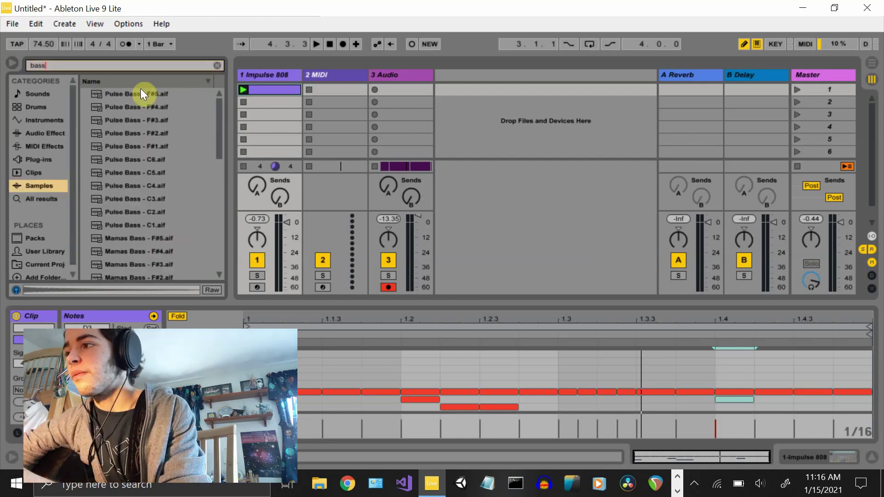
pyautogui.click(140, 89)
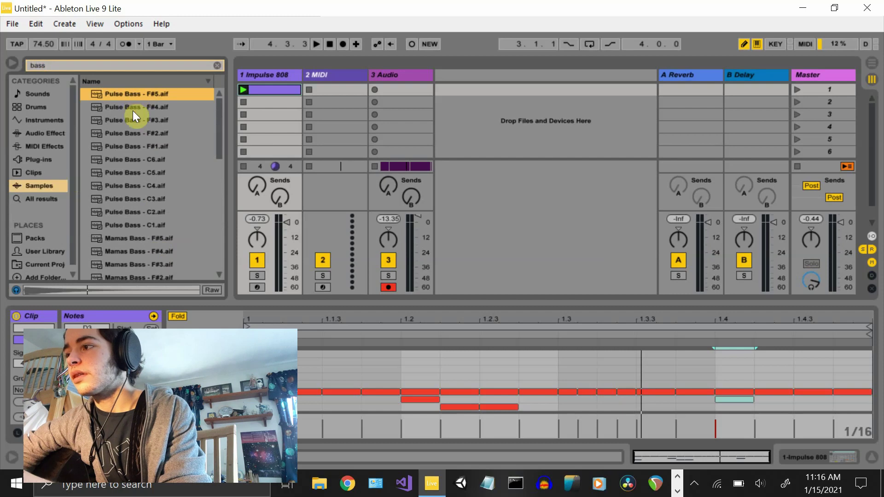
pyautogui.click(133, 107)
pyautogui.click(150, 186)
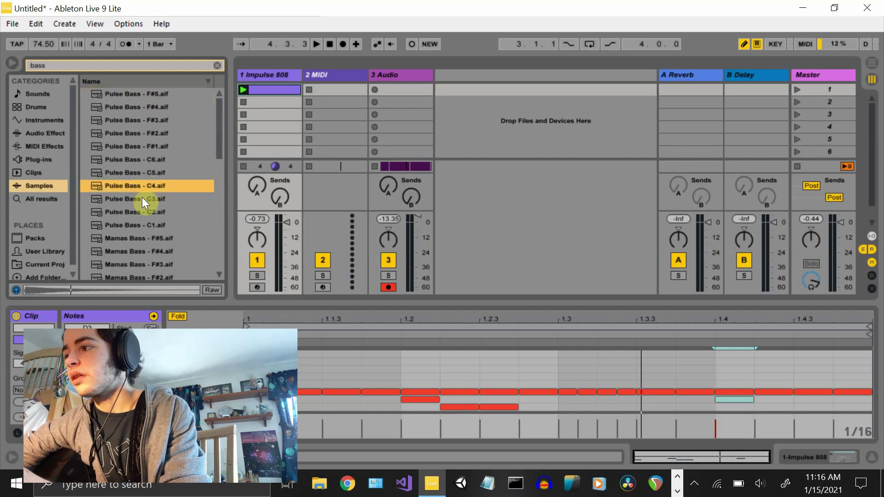
pyautogui.click(140, 201)
# - Preview Bassor, Drift Pad Wonk, Bit Growl and Infected Bass samples, then return to Instruments
pyautogui.scroll(-2, 140, 200)
pyautogui.scroll(-3, 139, 203)
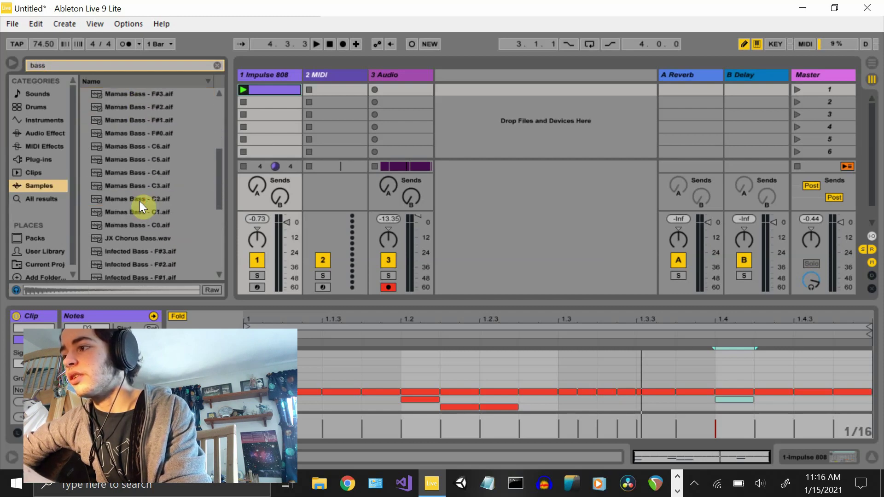
pyautogui.scroll(-3, 140, 200)
pyautogui.scroll(-3, 140, 250)
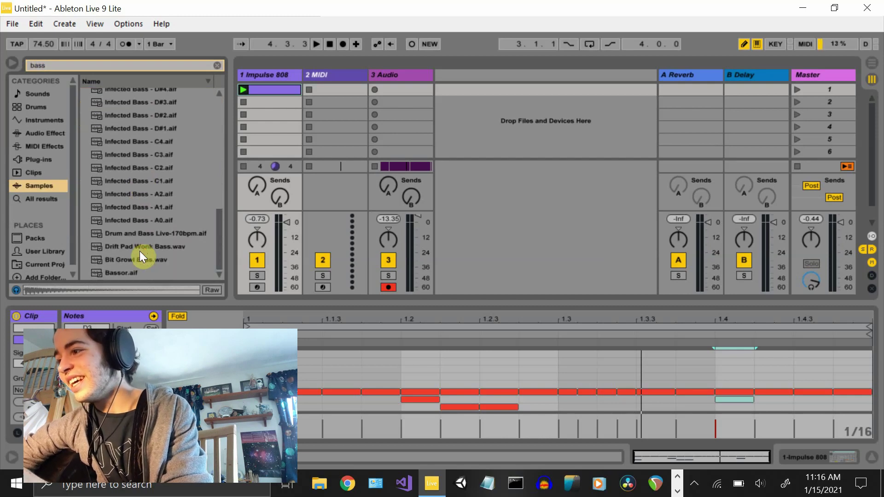
pyautogui.click(117, 274)
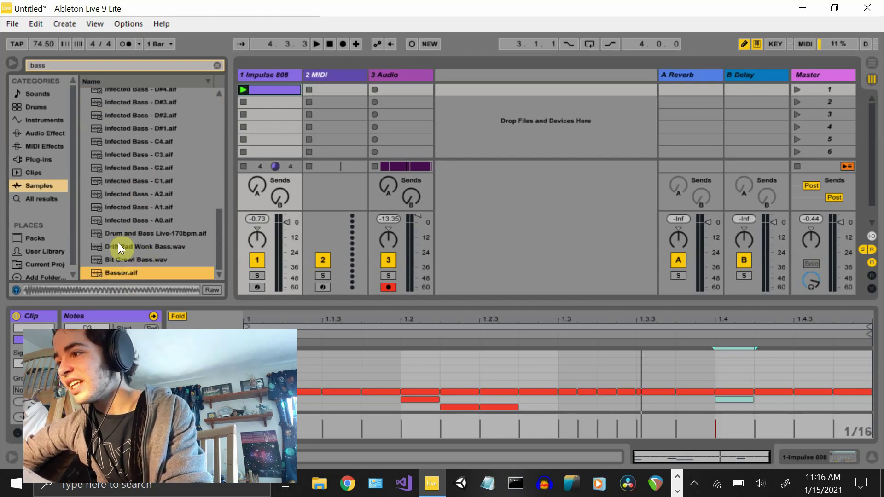
pyautogui.click(117, 248)
pyautogui.click(115, 259)
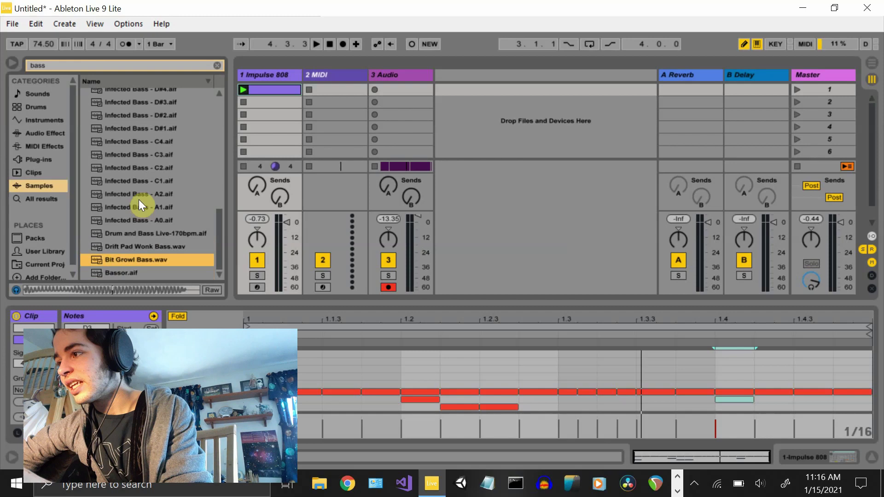
pyautogui.click(136, 220)
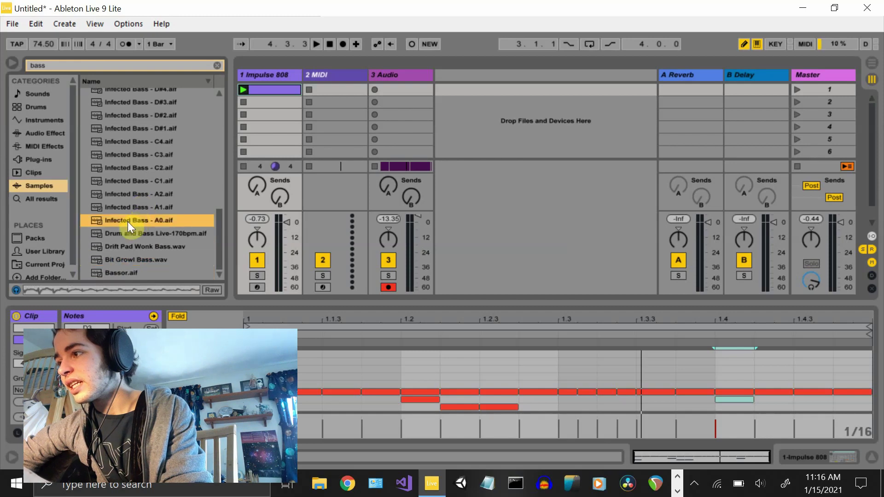
pyautogui.click(128, 210)
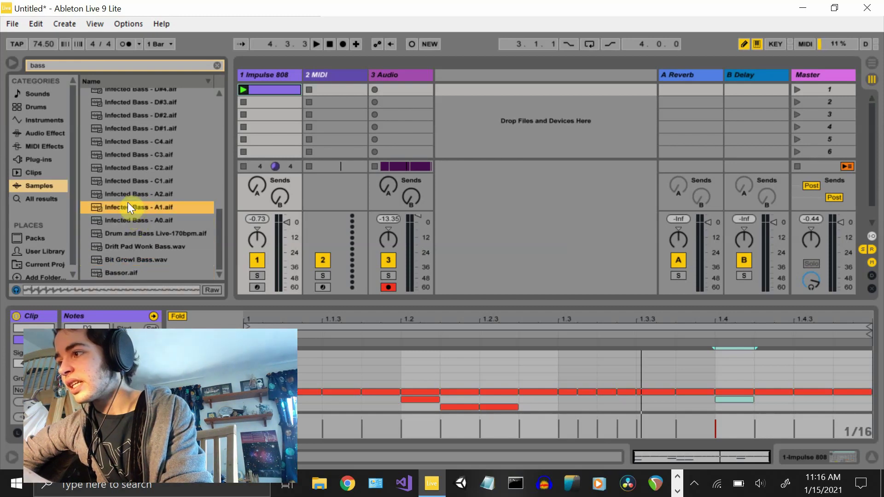
pyautogui.click(126, 193)
# - Preview the Hip-Hop Sub, Jarble, Jun-O 106, Jarble Disto and Smoked Analog bass presets
pyautogui.click(45, 120)
pyautogui.click(155, 115)
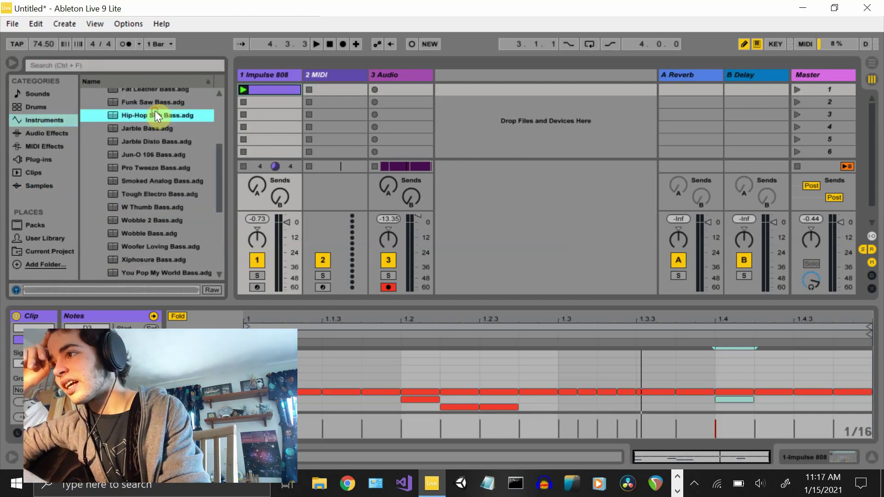
pyautogui.click(138, 129)
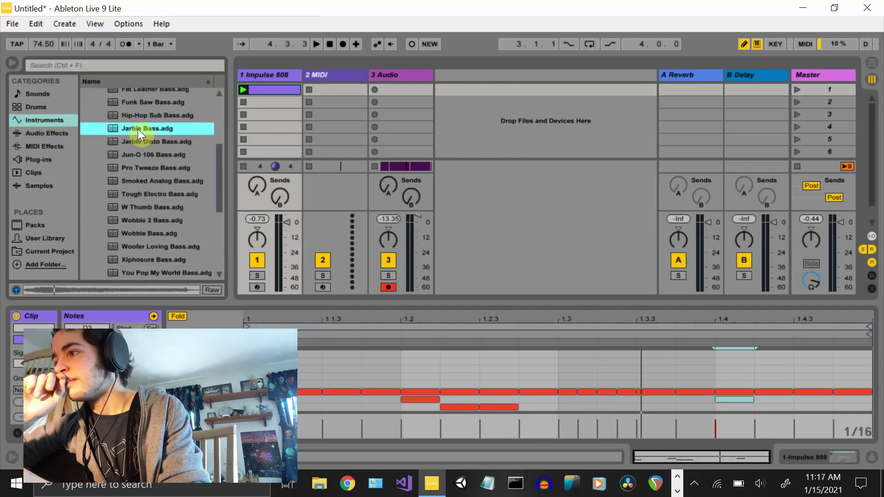
pyautogui.click(140, 149)
pyautogui.click(142, 141)
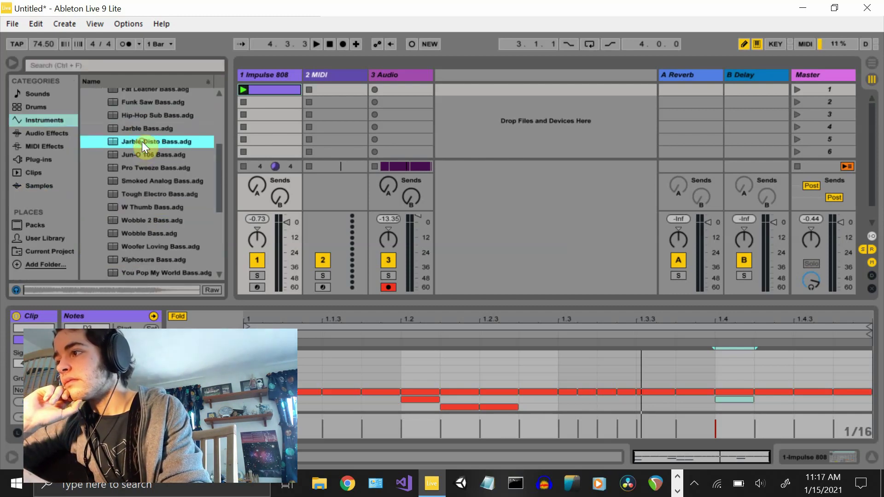
pyautogui.click(142, 181)
# - Load the Analog Saw Bass.adg preset onto the 2 MIDI track
pyautogui.scroll(2, 142, 182)
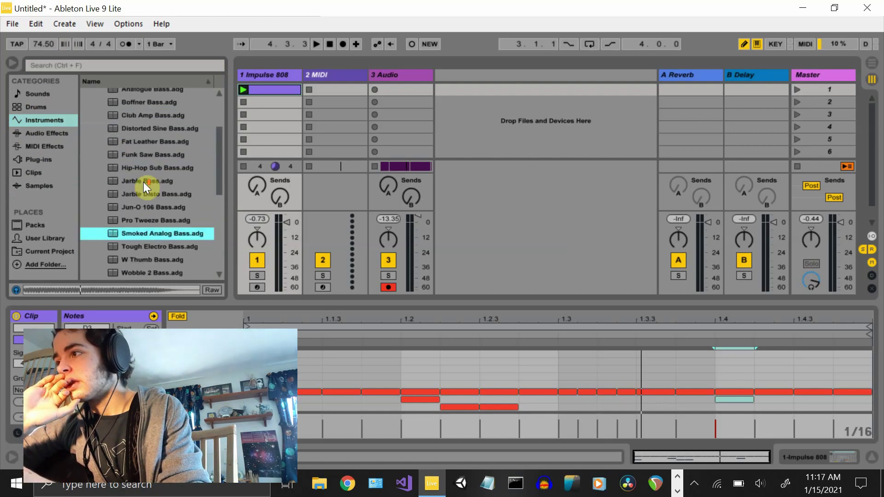
pyautogui.scroll(2, 143, 181)
pyautogui.scroll(2, 152, 138)
pyautogui.click(148, 115)
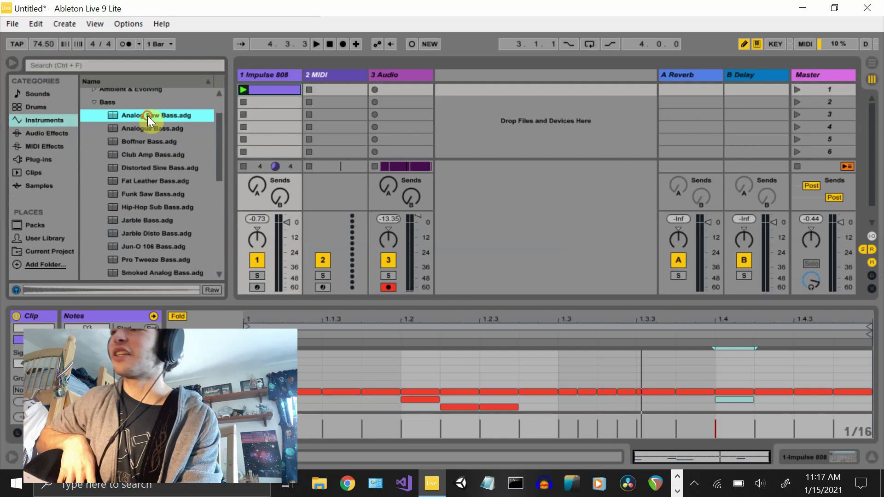
pyautogui.moveTo(148, 115); pyautogui.dragTo(327, 75)
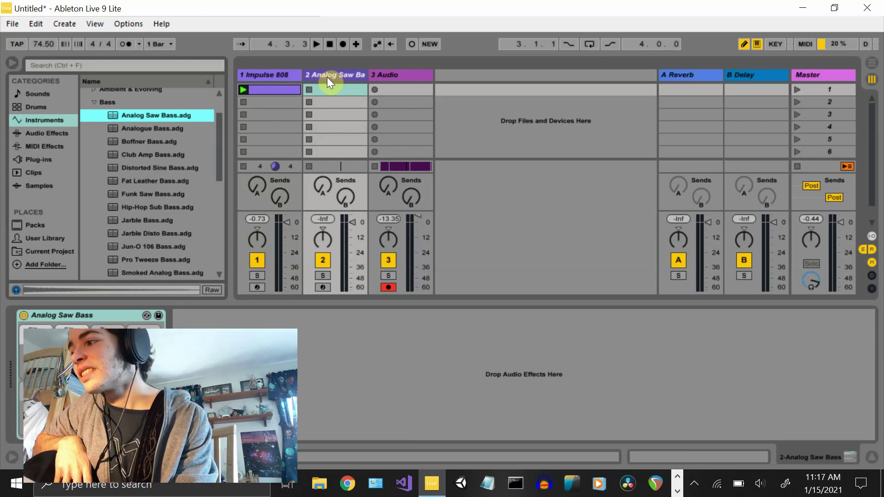
# - Insert a MIDI clip on track 2 with Ctrl+Shift+M, edit its bass notes, and play with drums
pyautogui.hotkey('ctrl', 'shift', 'm')
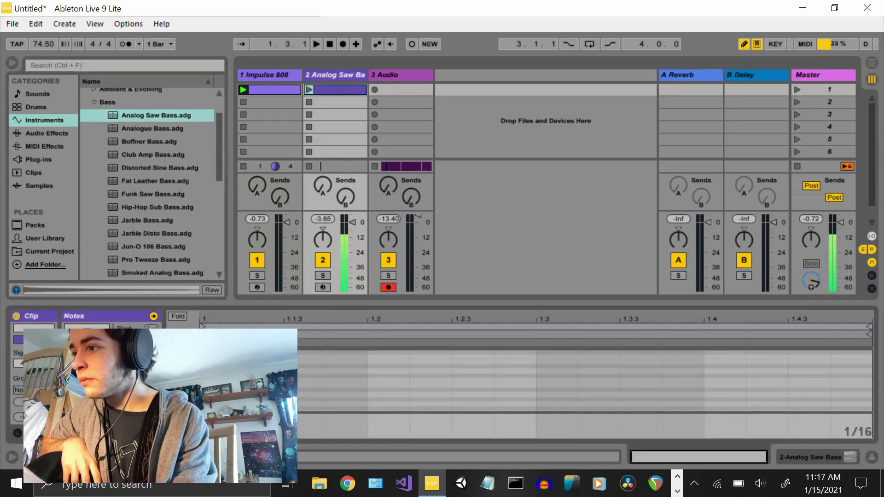
pyautogui.click(807, 457)
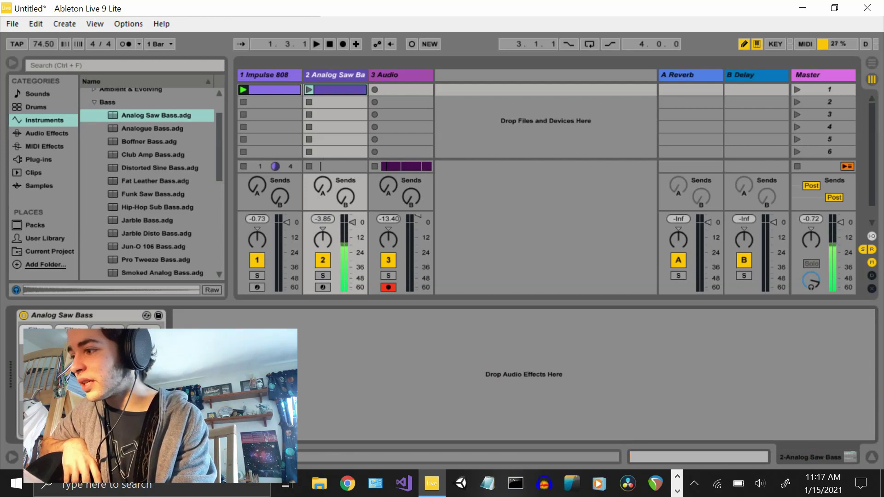
pyautogui.click(332, 42)
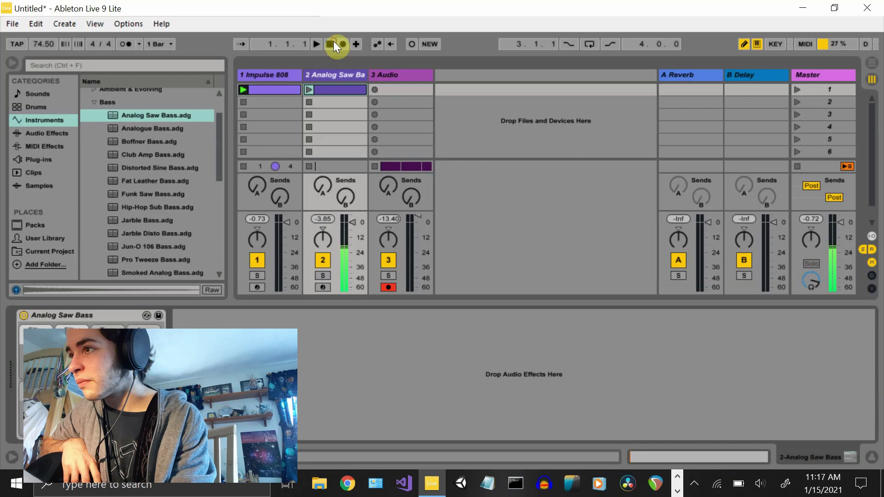
pyautogui.click(703, 458)
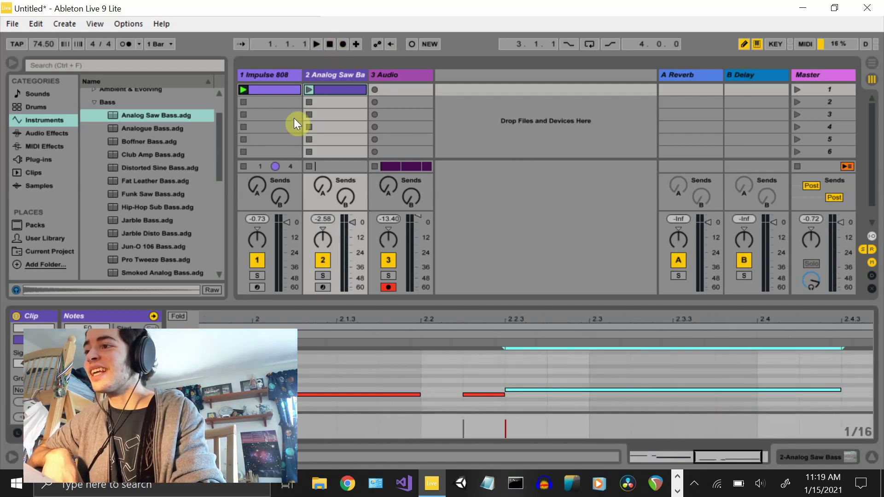
pyautogui.click(309, 90)
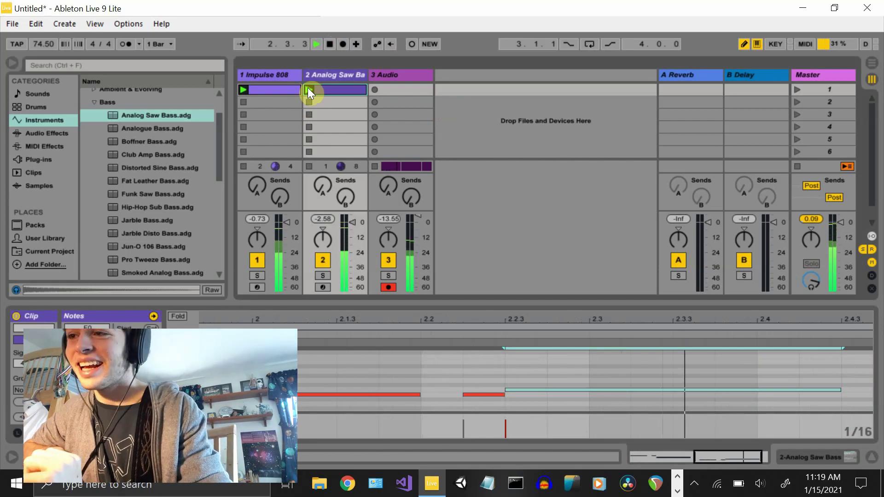
# - Stop playback, disarm track 3, and select the short drum clip at the song start
pyautogui.click(330, 44)
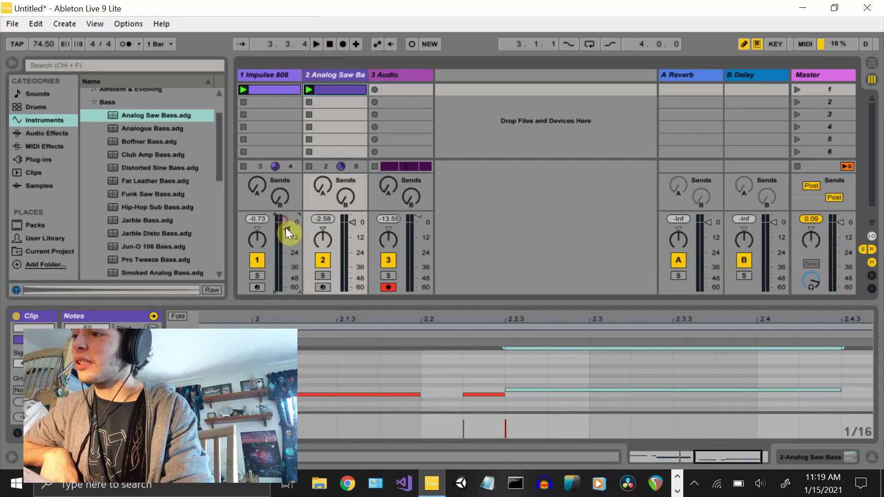
pyautogui.click(352, 225)
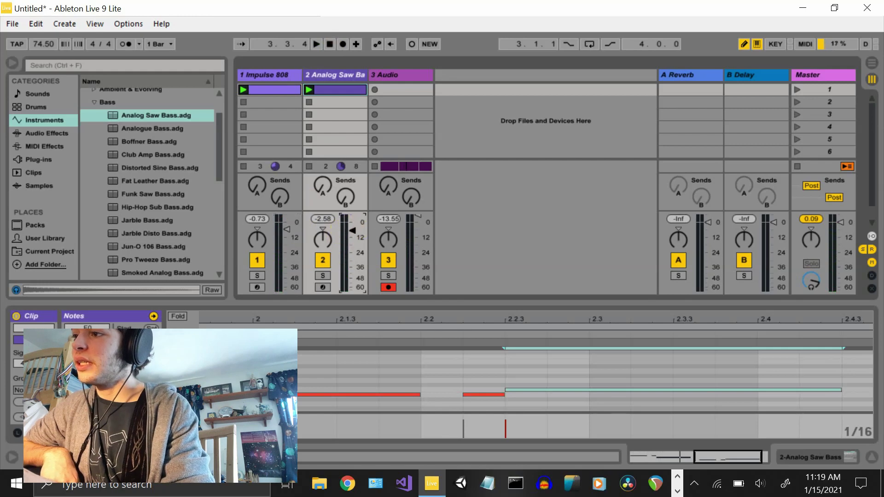
pyautogui.click(390, 289)
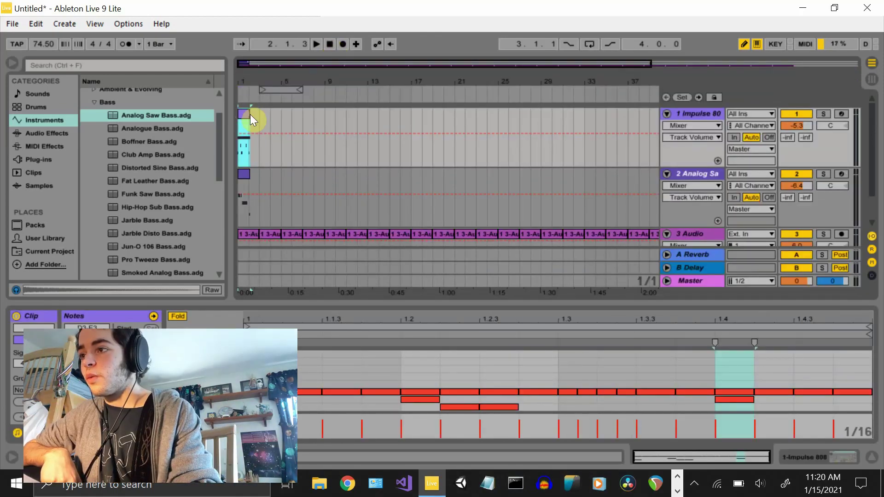
pyautogui.click(248, 114)
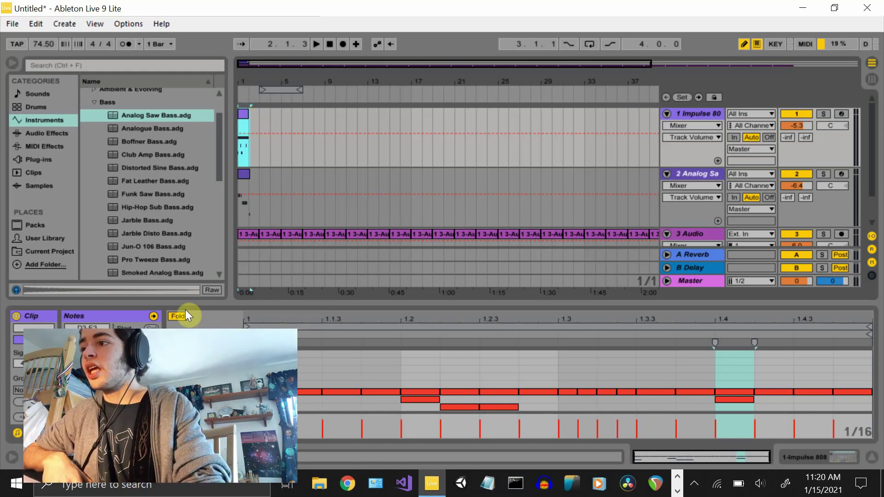
# - Zoom into the opening bars and drag the 808 drum clip later toward bar 5
pyautogui.press('z')
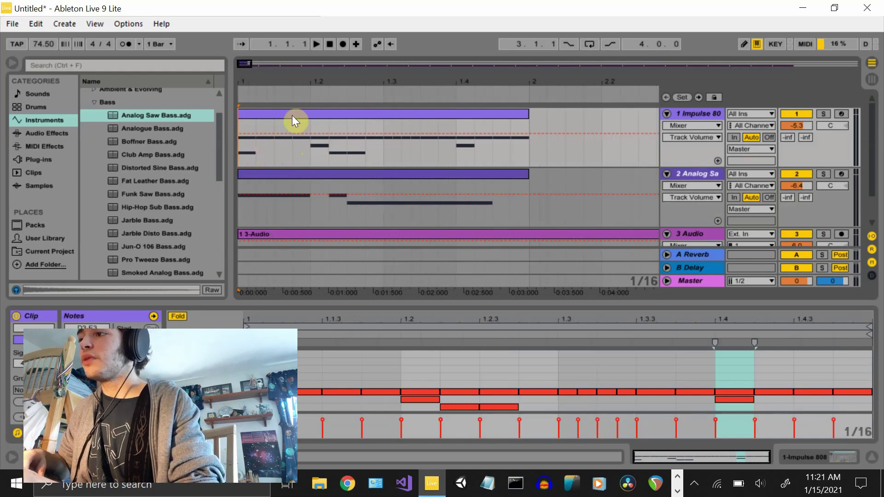
pyautogui.click(305, 116)
pyautogui.moveTo(305, 117)
pyautogui.mouseDown()
pyautogui.moveTo(764, 142)
pyautogui.moveTo(646, 124)
pyautogui.moveTo(657, 121)
pyautogui.mouseUp()
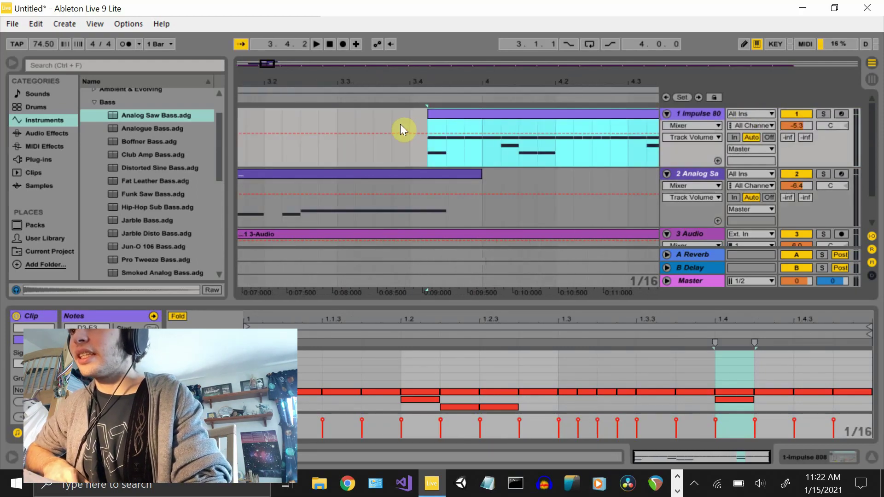
pyautogui.click(397, 123)
pyautogui.press('Right')
pyautogui.press('Right')
pyautogui.press('Right')
pyautogui.press('Right')
pyautogui.press('Right')
pyautogui.press('Right')
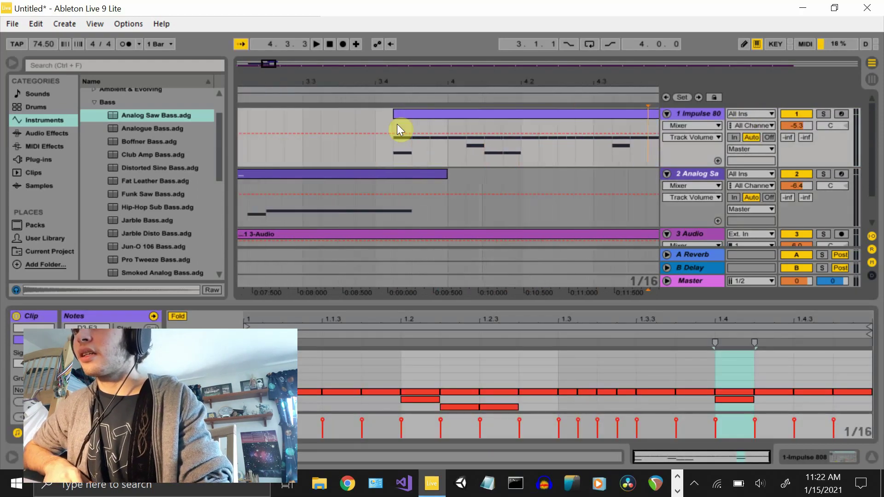
pyautogui.press('Right')
pyautogui.press('Right')
pyautogui.press('Right')
pyautogui.press('Right')
pyautogui.press('Right')
pyautogui.press('Right')
pyautogui.moveTo(315, 110); pyautogui.dragTo(658, 139)
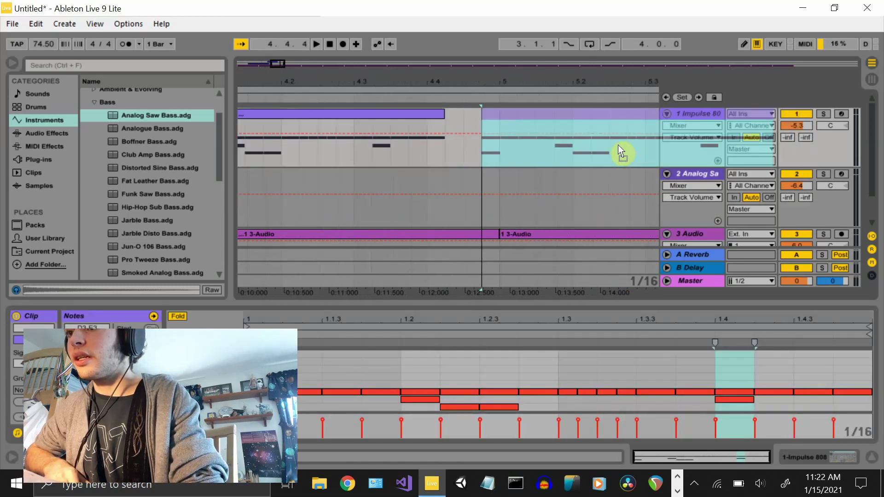
# - Place the drums at bar 5, paste saw bass copies through bar 40, and start recording track 3
pyautogui.moveTo(659, 139); pyautogui.dragTo(641, 144)
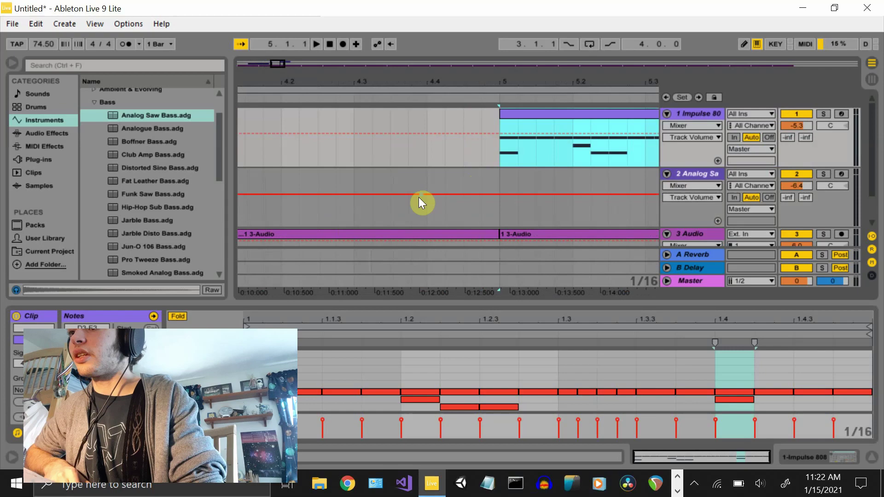
pyautogui.click(399, 206)
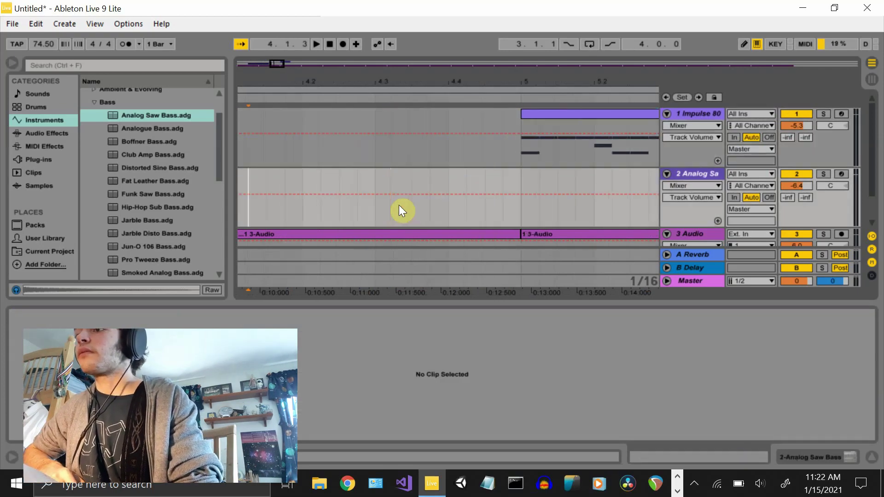
pyautogui.hotkey('ctrl', 'v')
pyautogui.hotkey('ctrl', 'v')
pyautogui.hotkey('ctrl', 'v')
pyautogui.hotkey('ctrl', 'v')
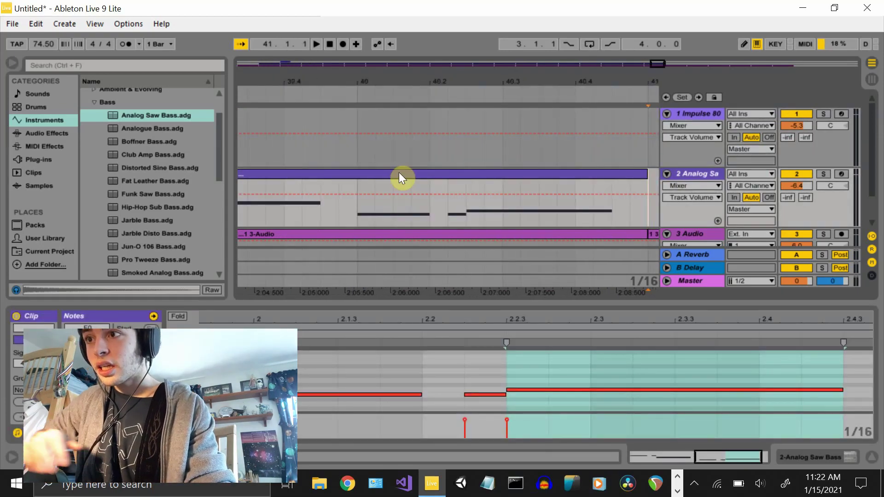
pyautogui.press('Down')
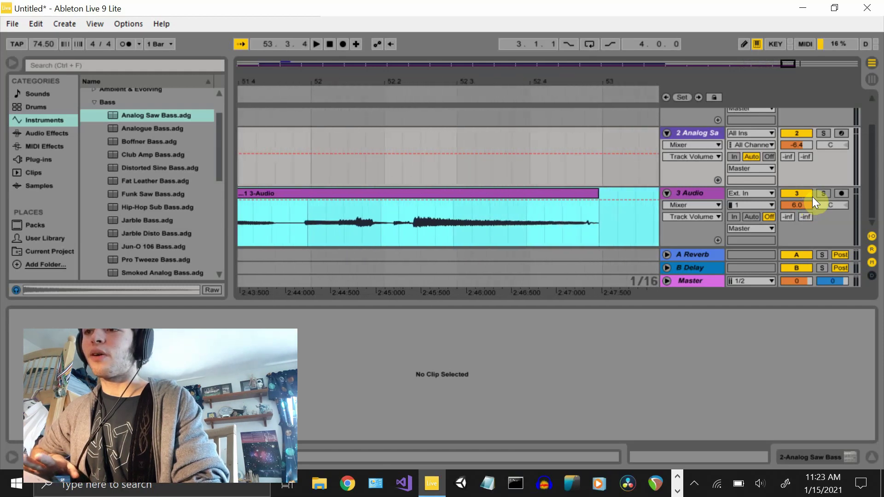
# - Stop the vocal take, reset the playhead to 1.1.1, and play the arrangement from the start
pyautogui.press('space')
pyautogui.click(545, 195)
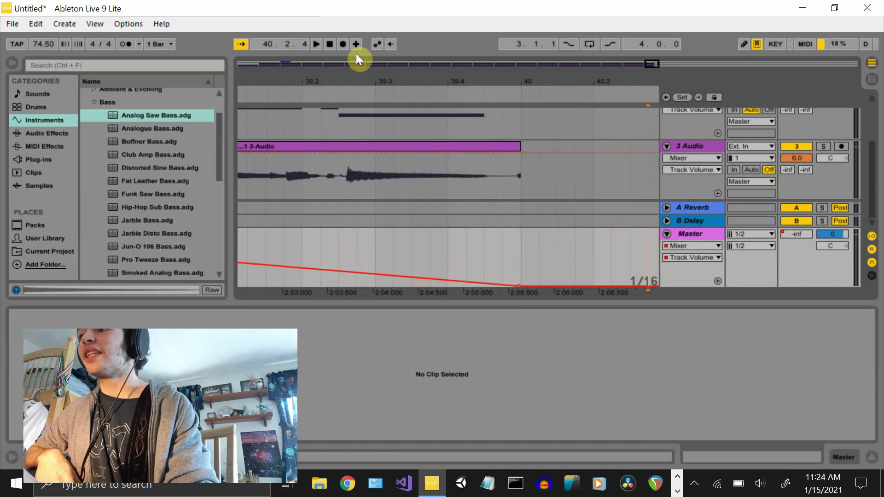
pyautogui.click(250, 65)
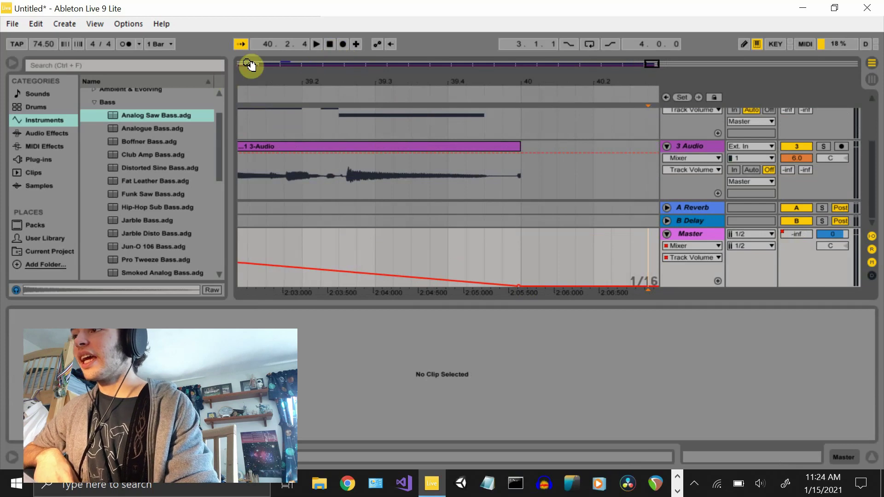
pyautogui.click(335, 40)
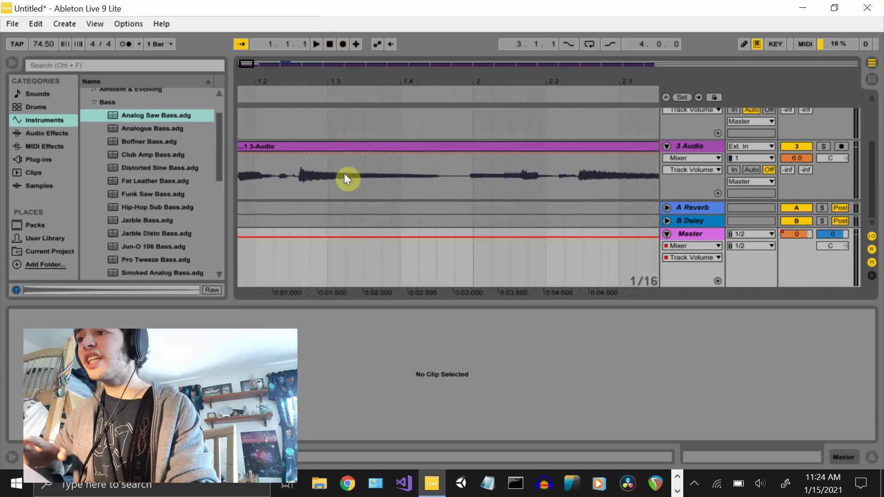
pyautogui.scroll(3, 500, 126)
pyautogui.click(524, 165)
pyautogui.press('space')
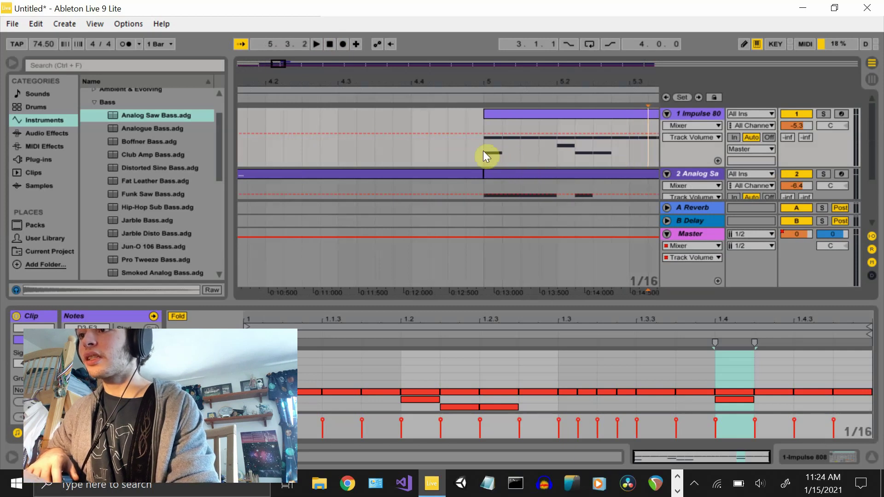
# - Duplicate the bar-5 808 drum pattern with Ctrl+D so it repeats after bar 6
pyautogui.moveTo(483, 152); pyautogui.dragTo(724, 136)
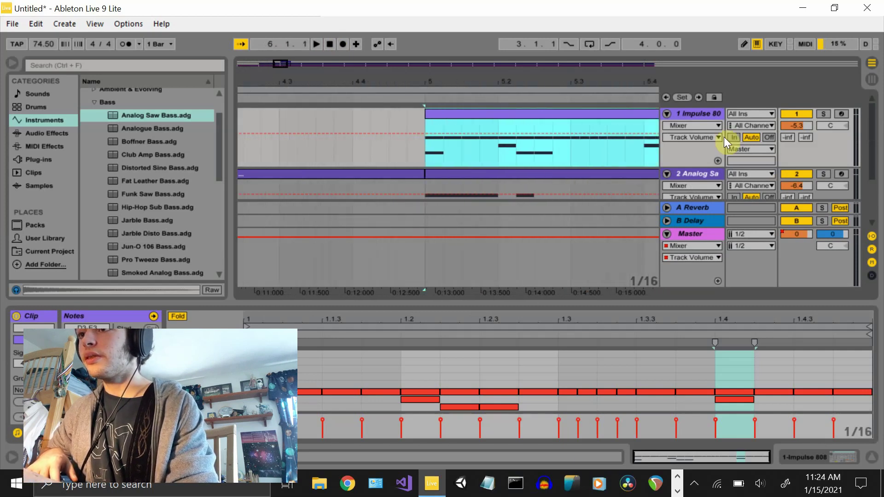
pyautogui.moveTo(723, 136); pyautogui.dragTo(601, 140)
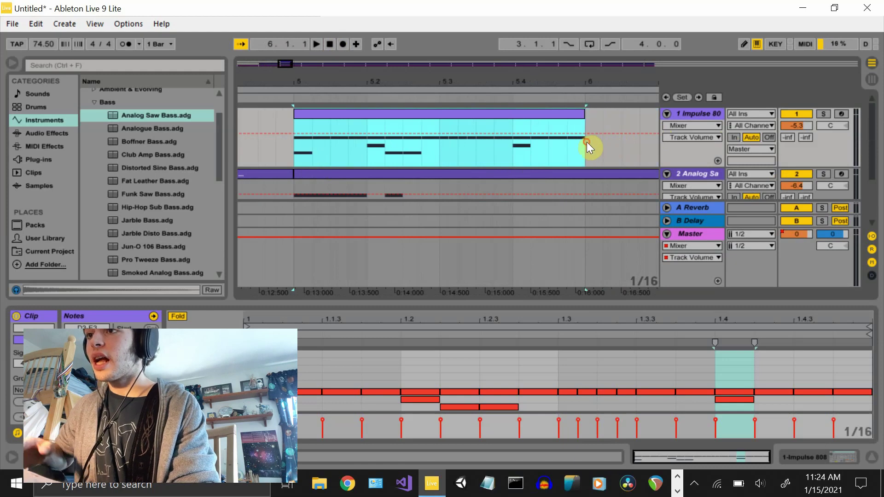
pyautogui.hotkey('ctrl', 'd')
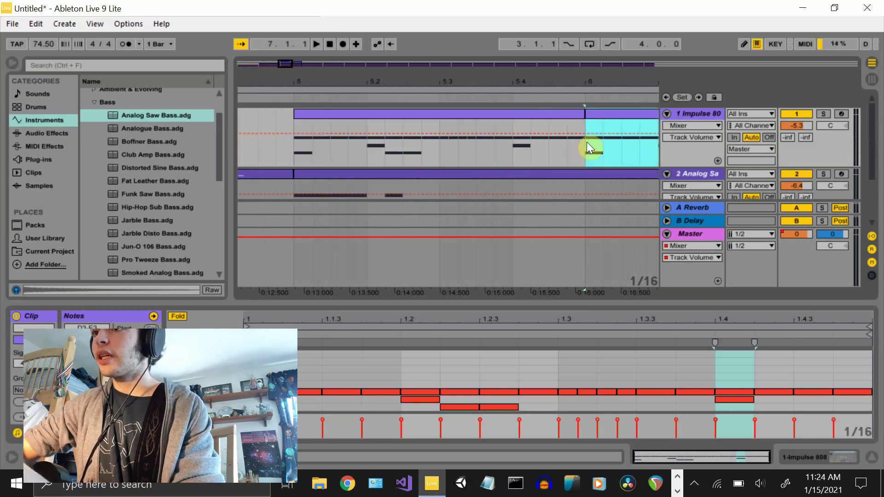
# - Stretch the 3-Audio clip's right edge out so it ends at bar 41
pyautogui.moveTo(292, 156); pyautogui.dragTo(390, 183)
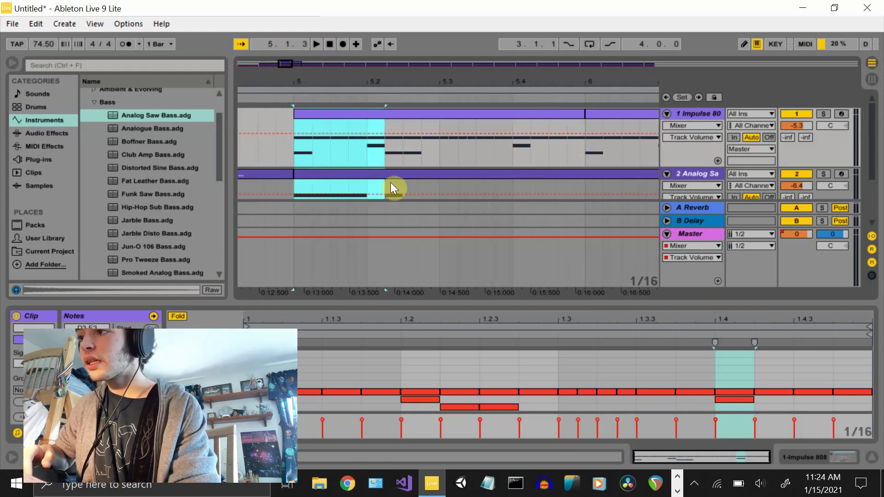
pyautogui.press('End')
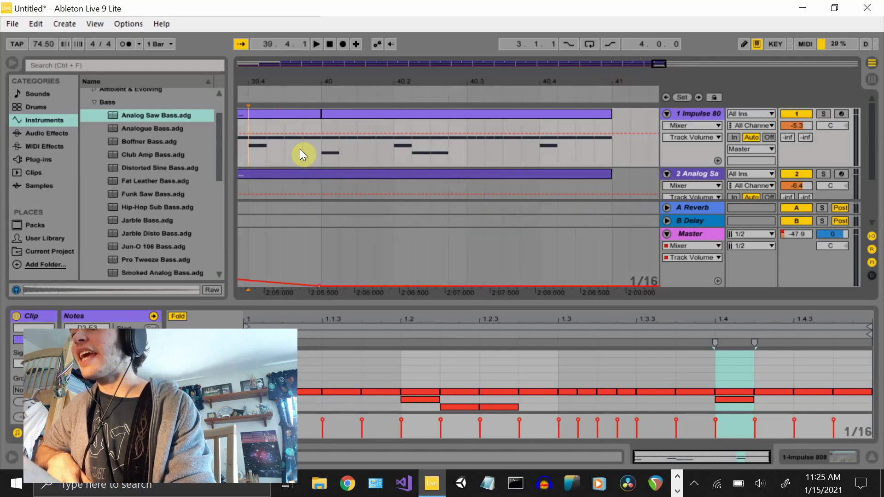
pyautogui.hotkey('ctrl', 'z')
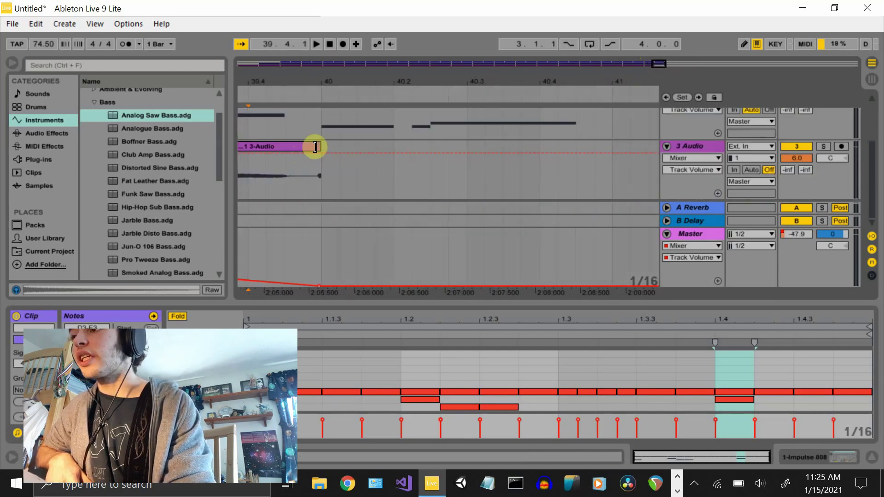
pyautogui.moveTo(319, 146)
pyautogui.mouseDown()
pyautogui.moveTo(401, 144)
pyautogui.moveTo(616, 168)
pyautogui.mouseUp()
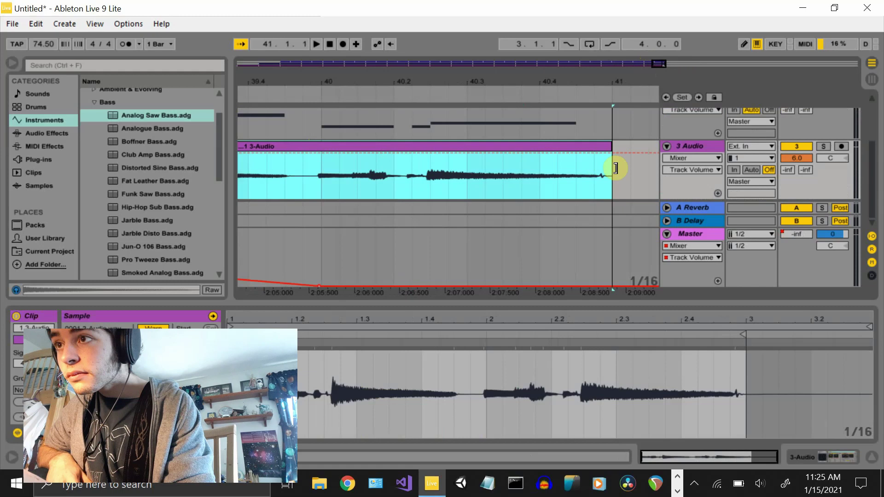
pyautogui.hotkey('ctrl', 'z')
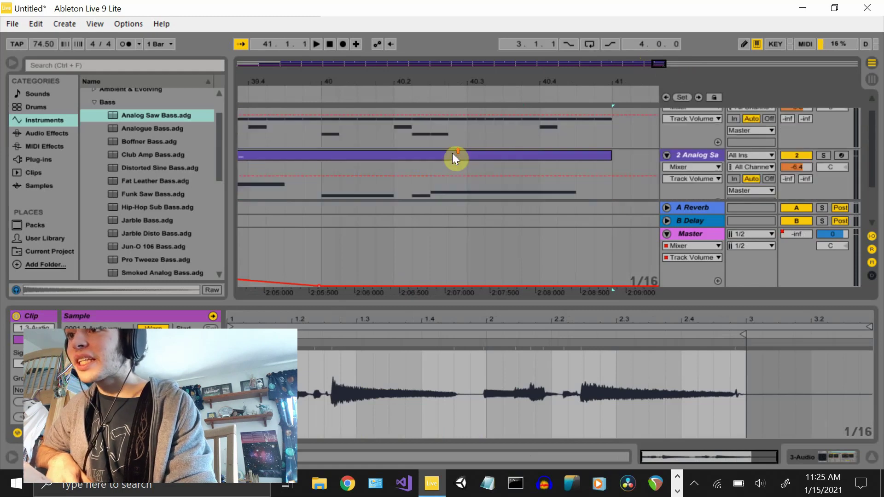
pyautogui.hotkey('ctrl', 'z')
pyautogui.scroll(-3, 452, 153)
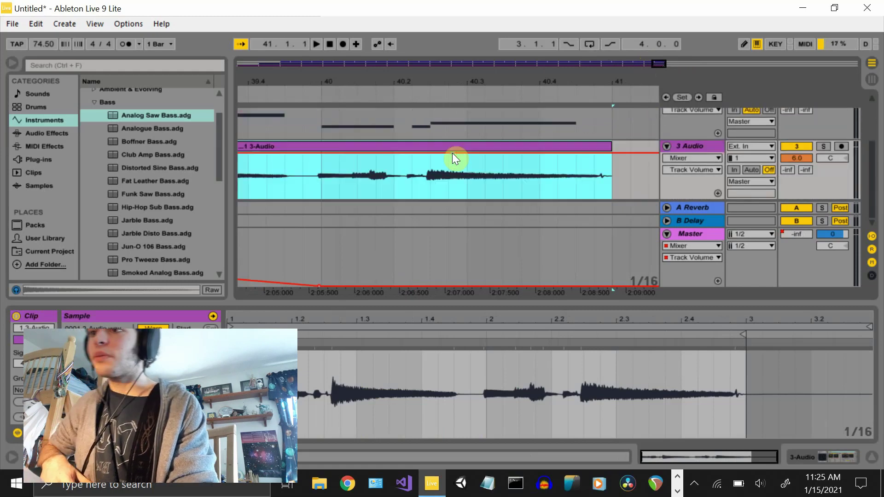
# - Split bar 17 of the saw bass into its own clip, delete it, and play from bar 17
pyautogui.hotkey('ctrl', 'z')
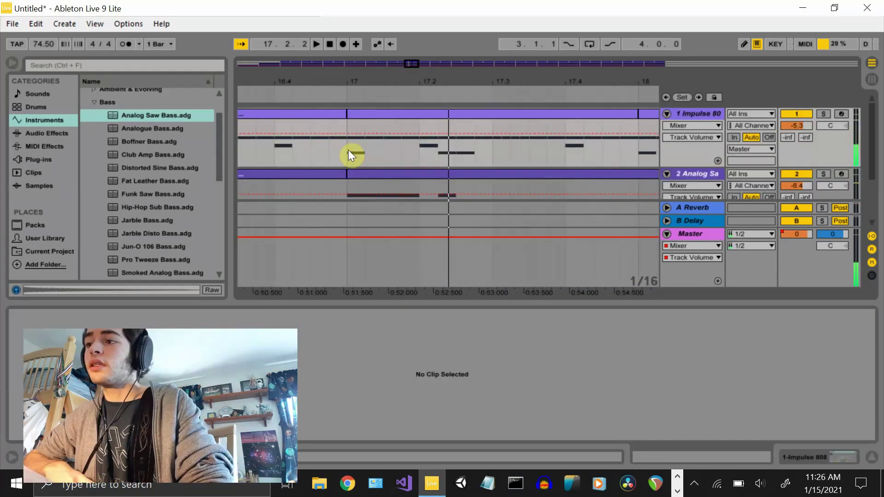
pyautogui.scroll(-3, 349, 150)
pyautogui.moveTo(346, 138)
pyautogui.mouseDown()
pyautogui.moveTo(513, 135)
pyautogui.moveTo(639, 152)
pyautogui.mouseUp()
pyautogui.hotkey('ctrl', 'e')
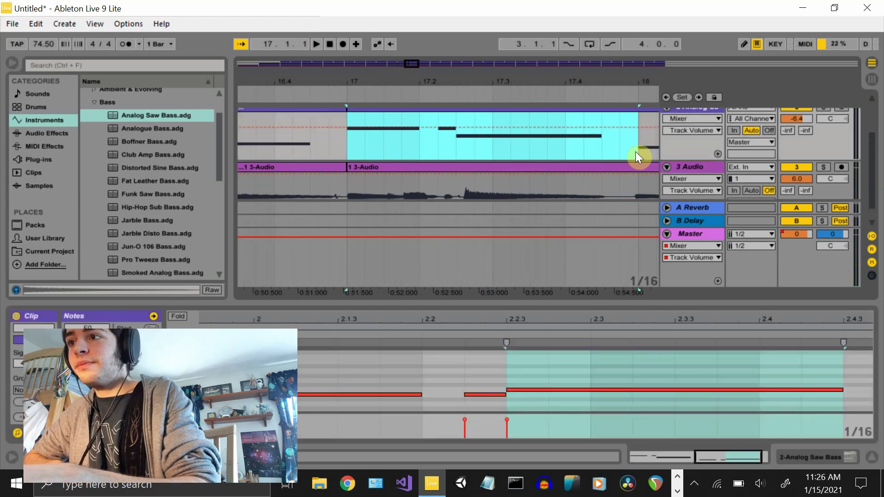
pyautogui.click(346, 154)
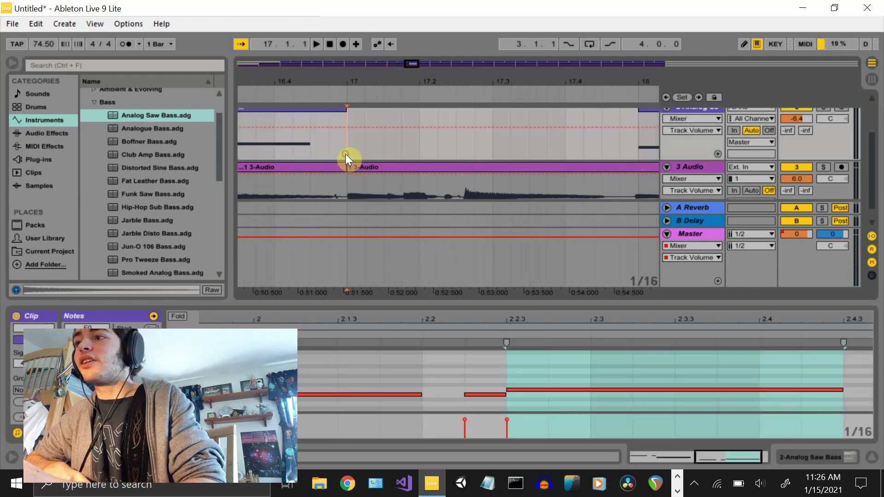
pyautogui.click(316, 43)
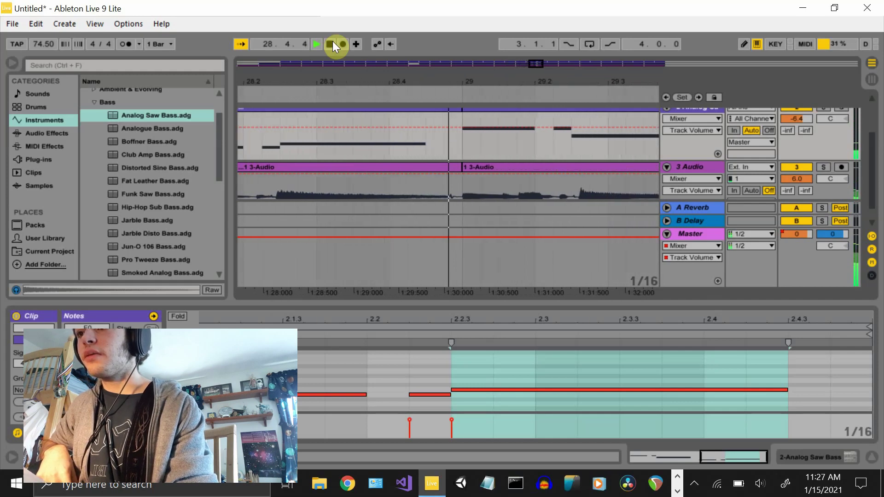
# - Audition from bar 29, then drag the Master volume breakpoint at bar 40 down to -inf dB
pyautogui.click(330, 44)
pyautogui.click(430, 148)
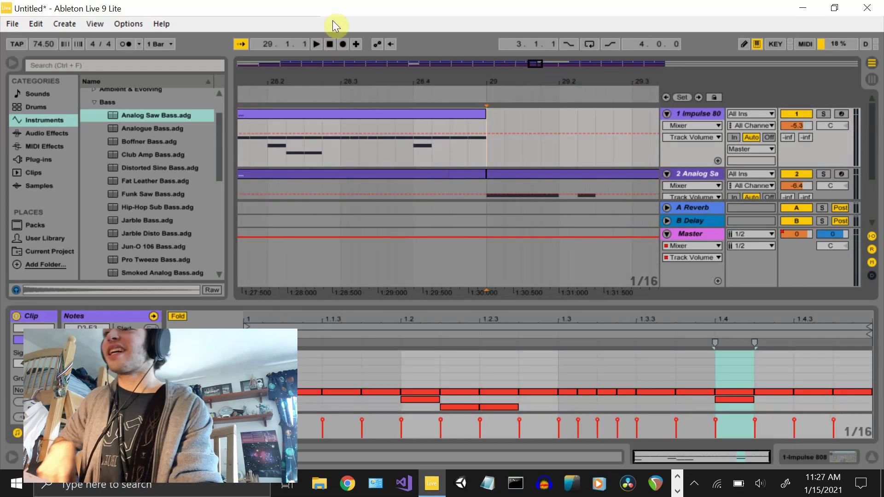
pyautogui.click(313, 43)
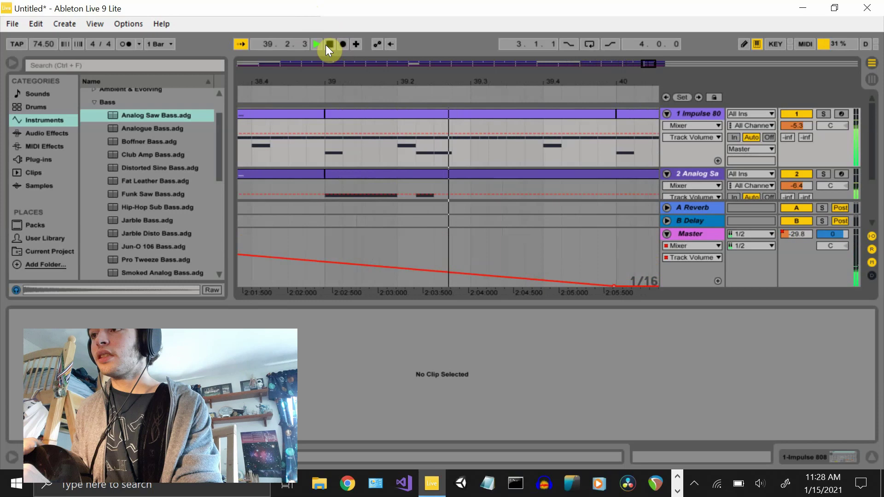
pyautogui.click(328, 42)
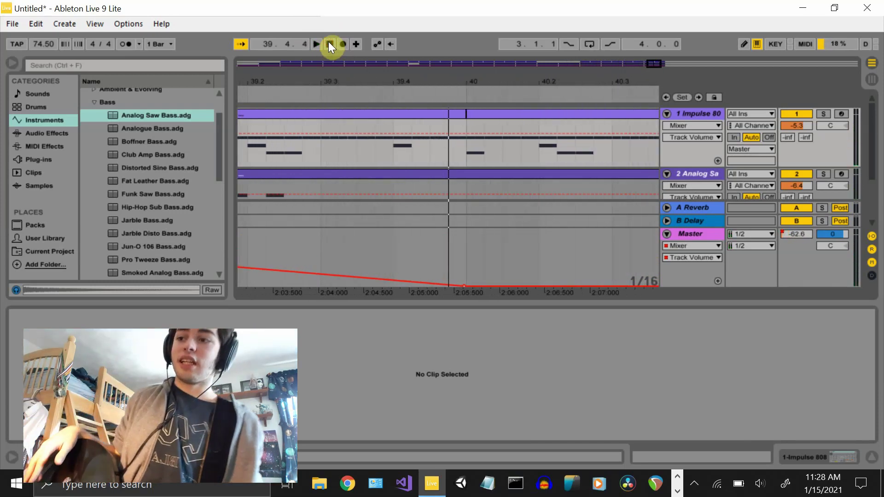
pyautogui.moveTo(437, 276)
pyautogui.mouseDown()
pyautogui.moveTo(466, 287)
pyautogui.moveTo(536, 236)
pyautogui.mouseUp()
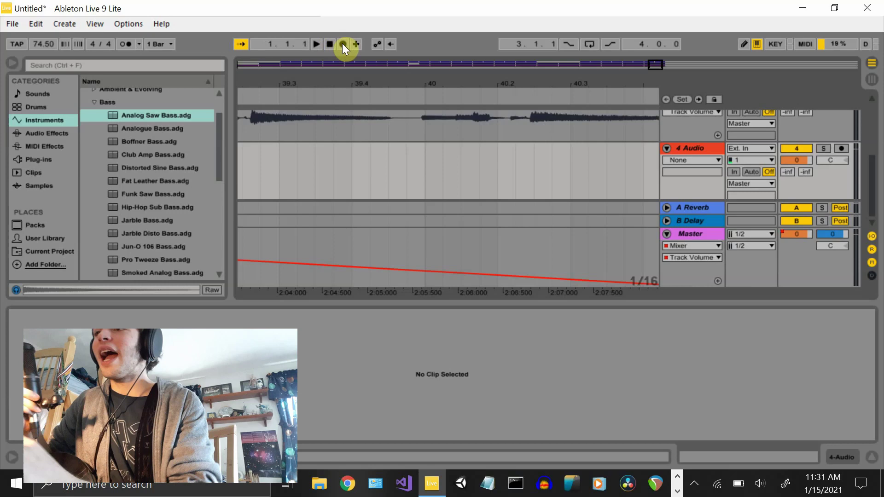
# - Record a count-in take, stop it, set the start to bar 41.3, and arm track 4 Audio
pyautogui.click(342, 45)
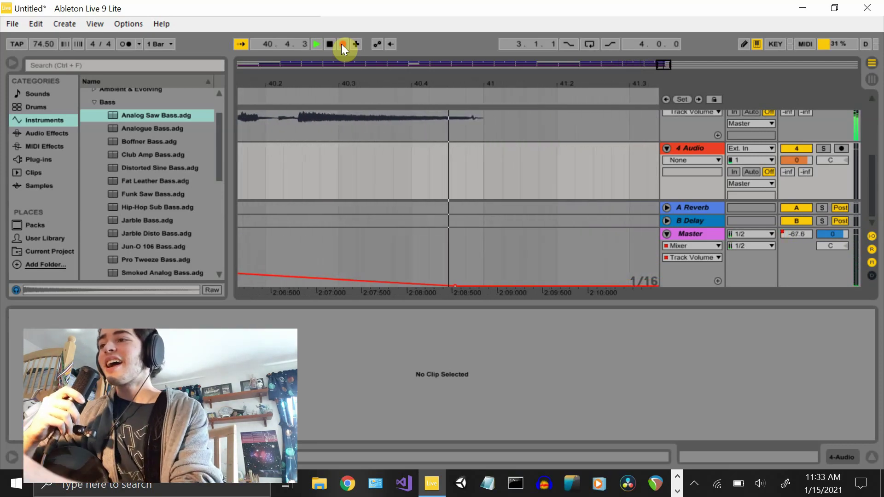
pyautogui.click(326, 44)
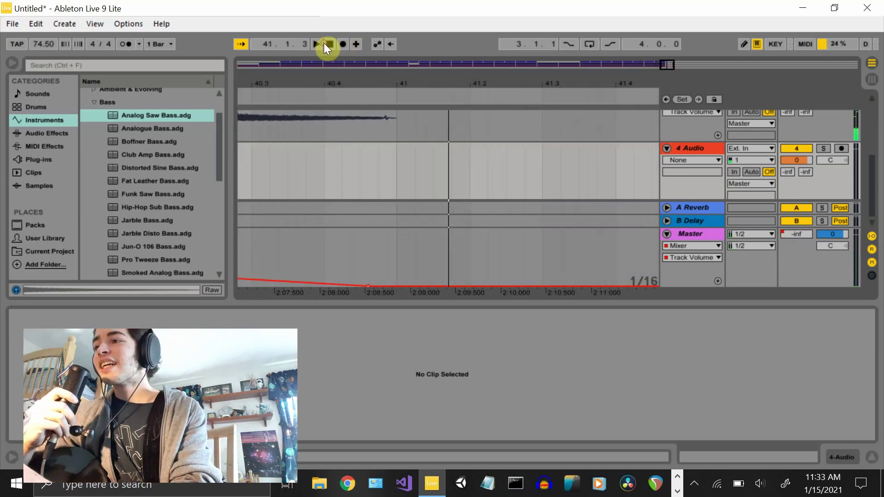
pyautogui.click(534, 164)
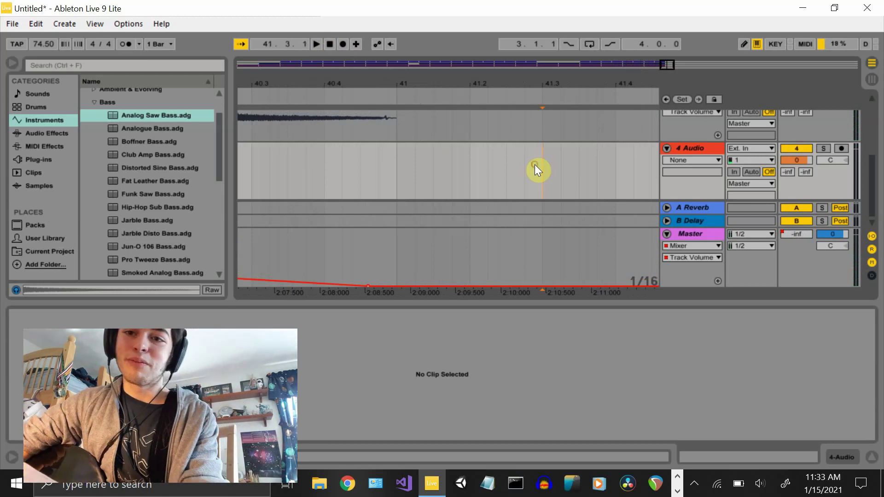
pyautogui.click(842, 149)
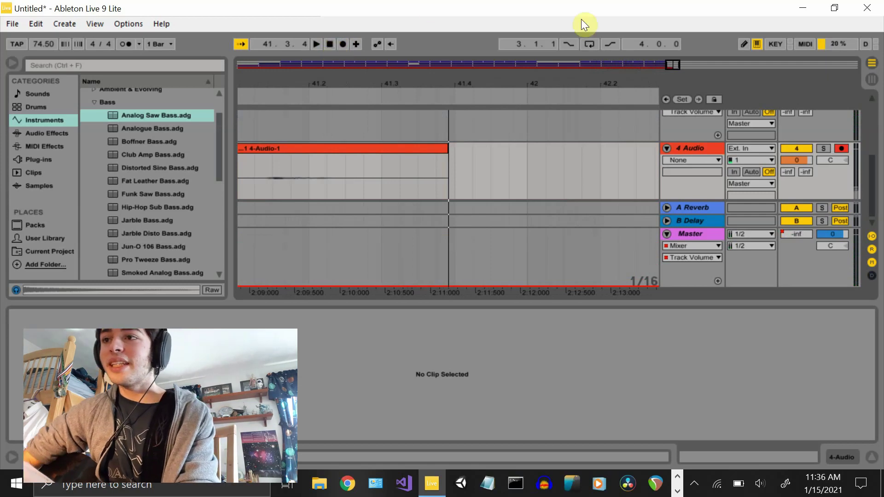
# - In Session View, pick GSnap from the Plug-ins browser and select the 4 Audio track
pyautogui.click(875, 82)
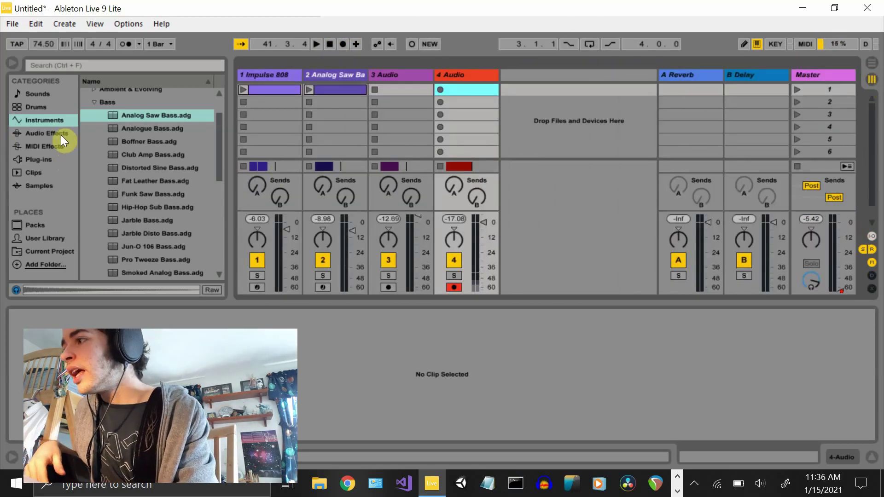
pyautogui.click(34, 133)
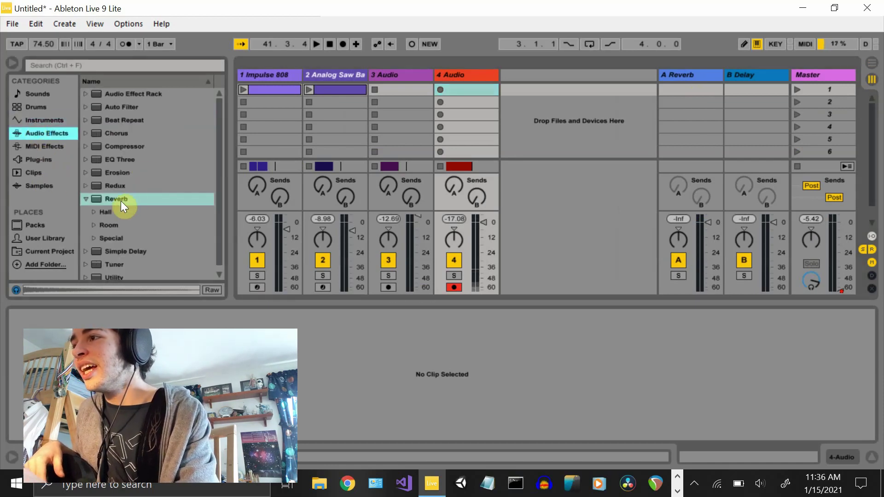
pyautogui.scroll(-1, 132, 204)
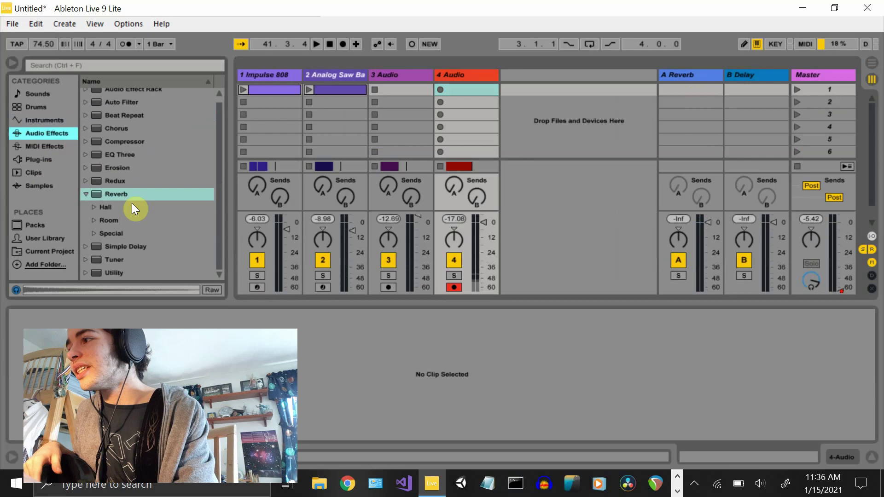
pyautogui.scroll(1, 133, 208)
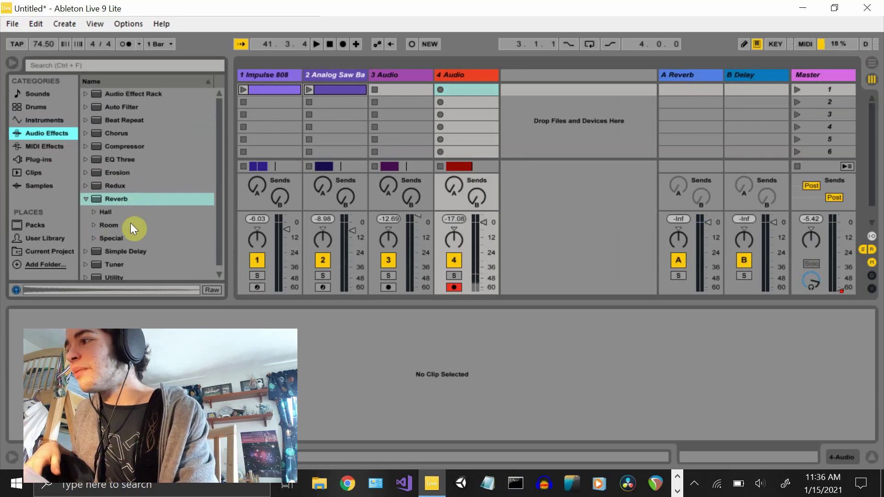
pyautogui.click(37, 162)
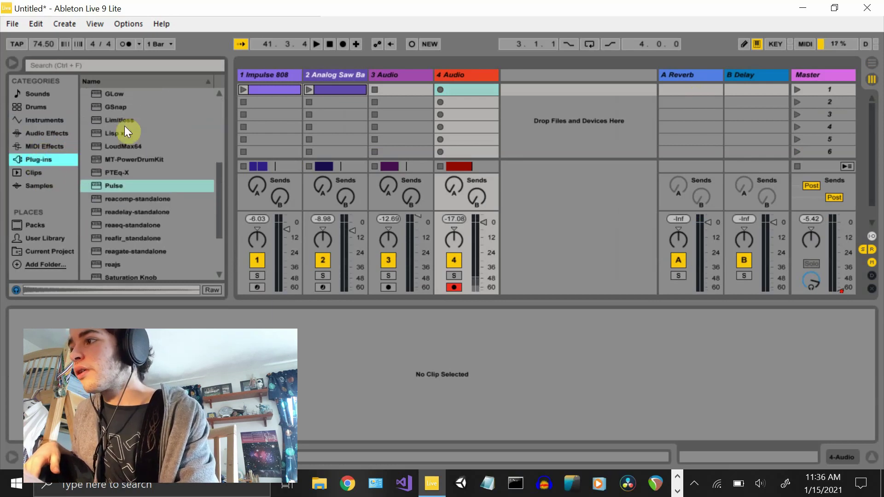
pyautogui.scroll(3, 147, 167)
pyautogui.click(115, 146)
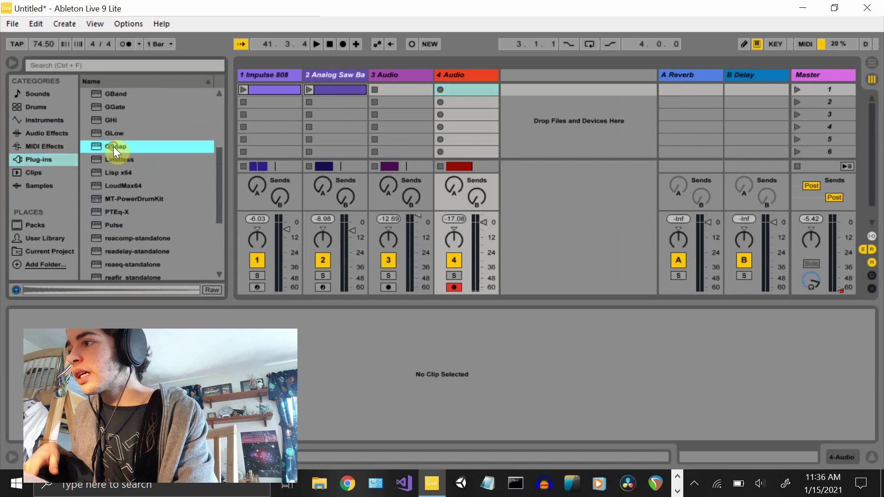
pyautogui.click(475, 75)
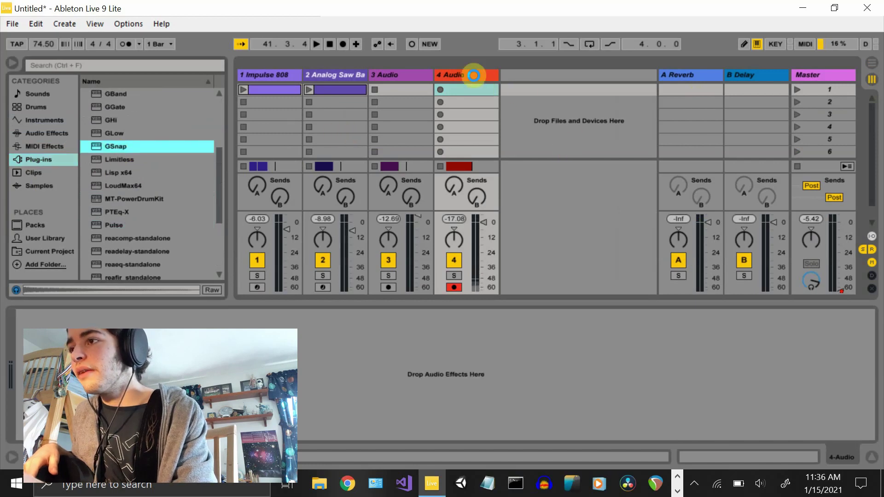
# - Load GSnap onto the 4 Audio track and move its window toward the screen centre
pyautogui.press('Return')
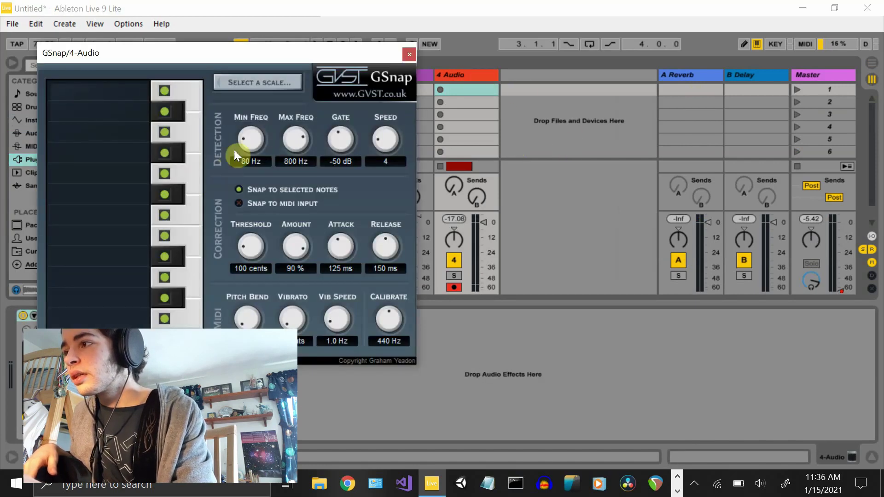
pyautogui.moveTo(289, 54); pyautogui.dragTo(528, 176)
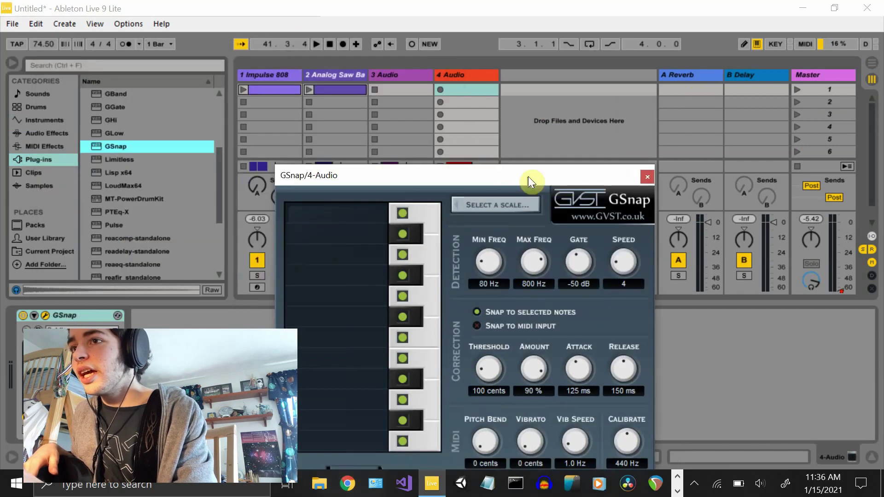
pyautogui.scroll(-3, 136, 246)
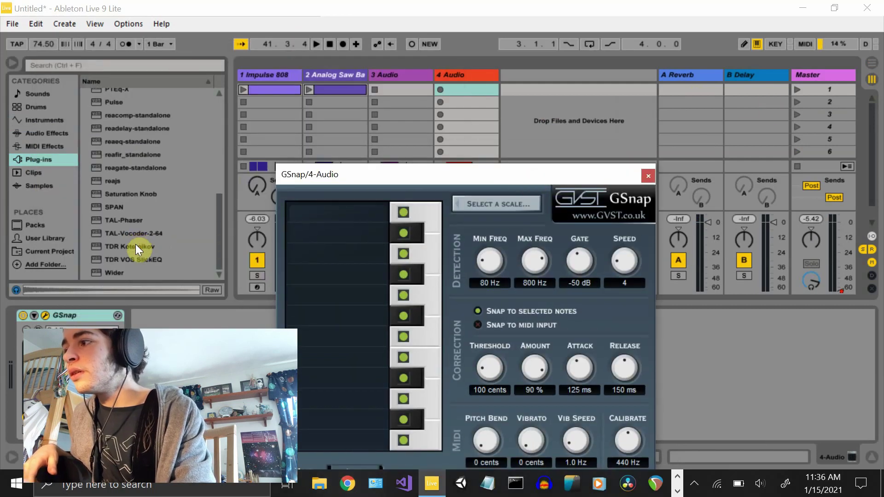
pyautogui.scroll(-1, 136, 246)
pyautogui.scroll(1, 137, 249)
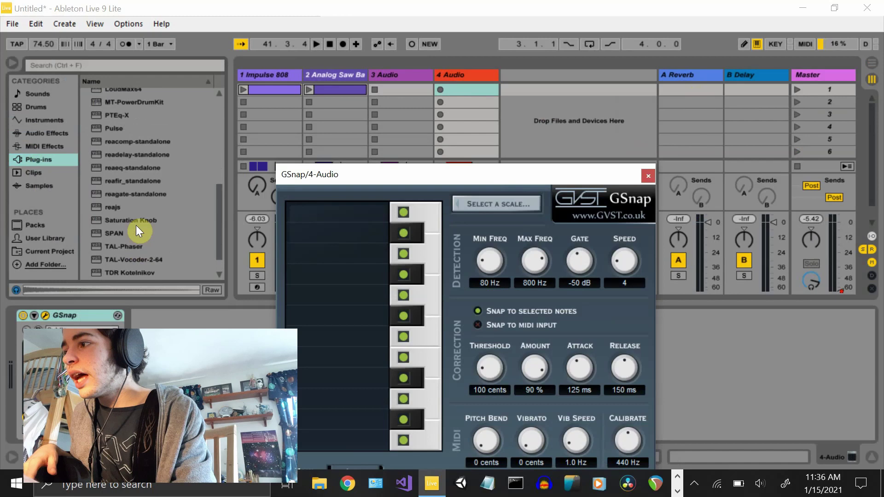
pyautogui.scroll(3, 137, 226)
# - Add LoudMax64 to the Master track, audition the mix, and close both plug-in windows
pyautogui.click(132, 124)
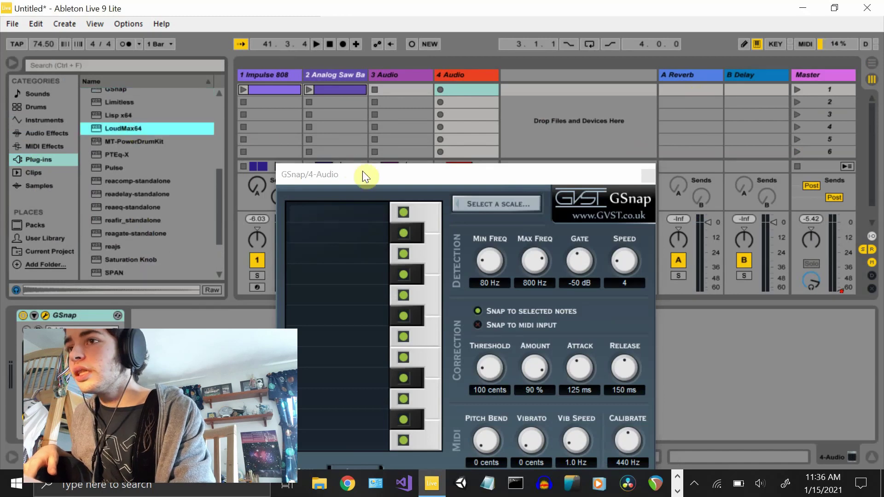
pyautogui.click(822, 75)
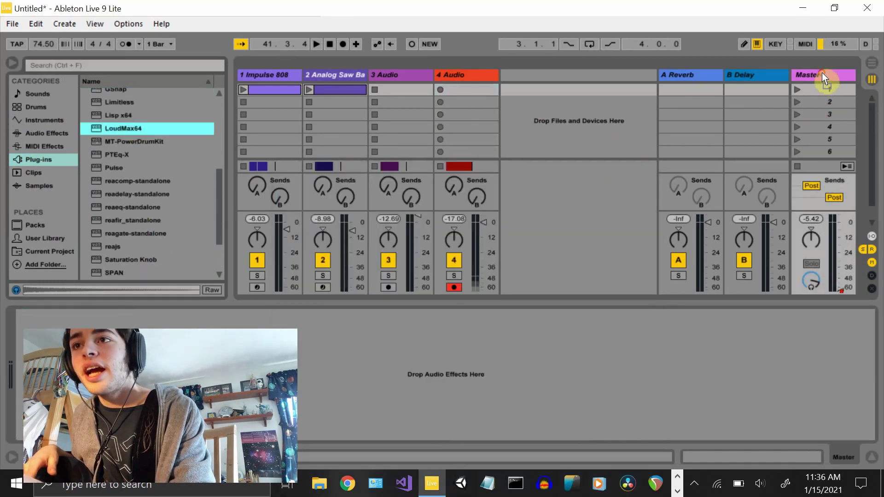
pyautogui.press('Return')
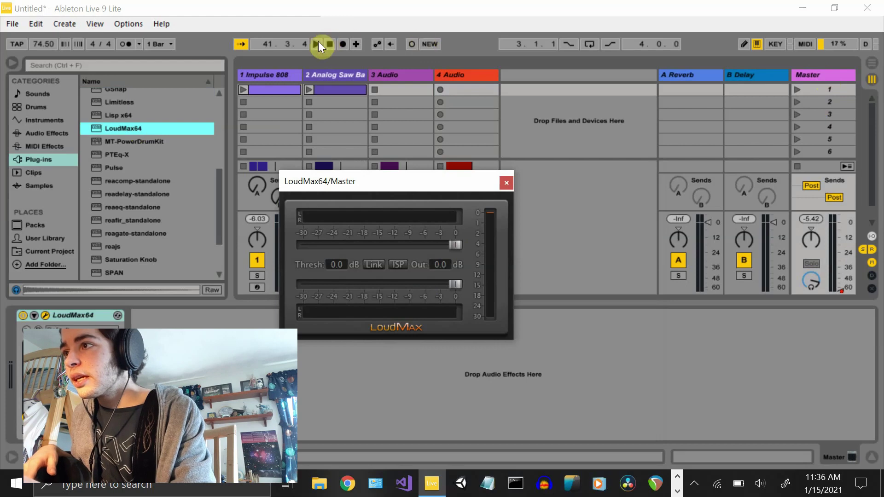
pyautogui.click(317, 43)
pyautogui.click(506, 183)
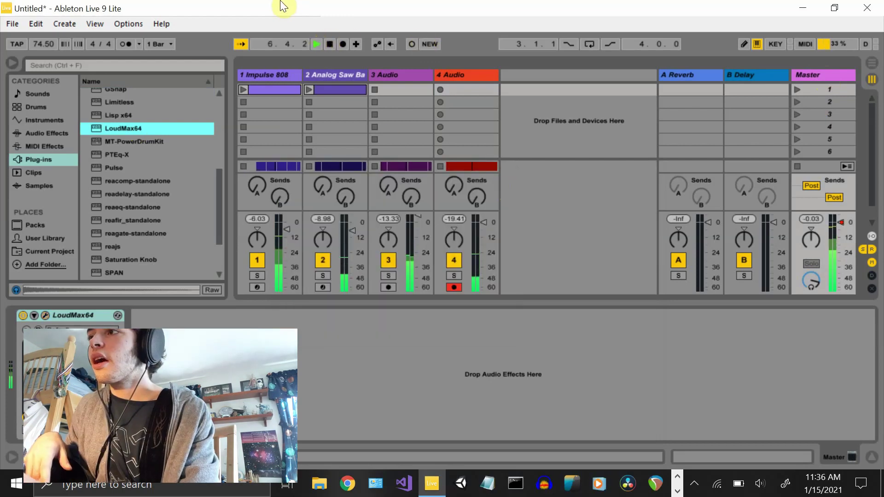
pyautogui.click(330, 44)
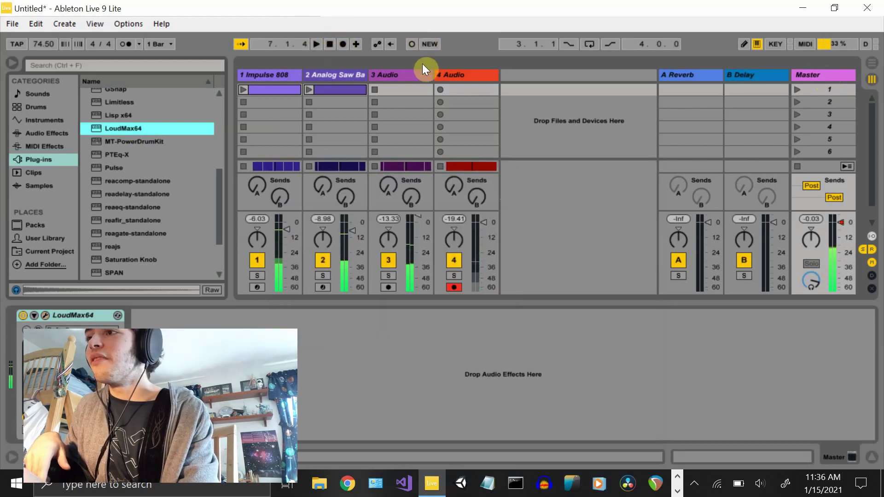
pyautogui.click(454, 77)
pyautogui.click(648, 153)
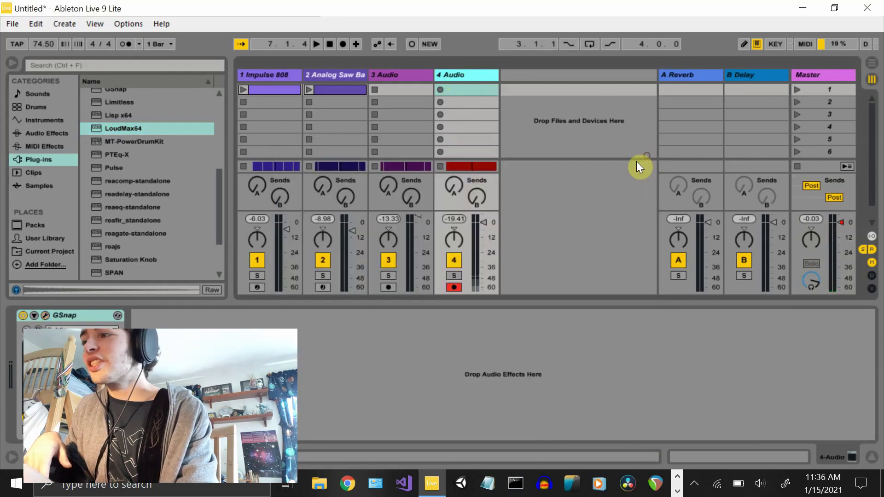
# - Find Compressor under Audio Effects and add it after GSnap on the 4 Audio track
pyautogui.click(34, 125)
pyautogui.scroll(-5, 150, 177)
pyautogui.scroll(-5, 151, 177)
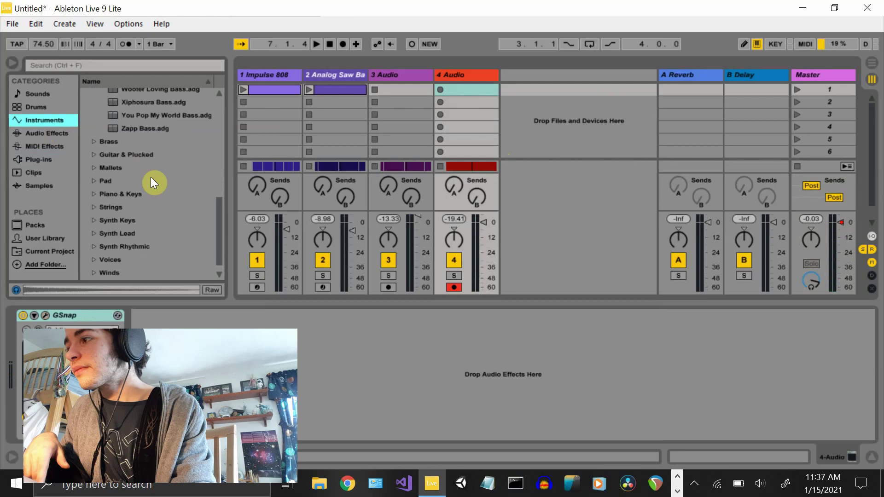
pyautogui.scroll(10, 151, 177)
pyautogui.scroll(-3, 150, 177)
pyautogui.scroll(-3, 150, 177)
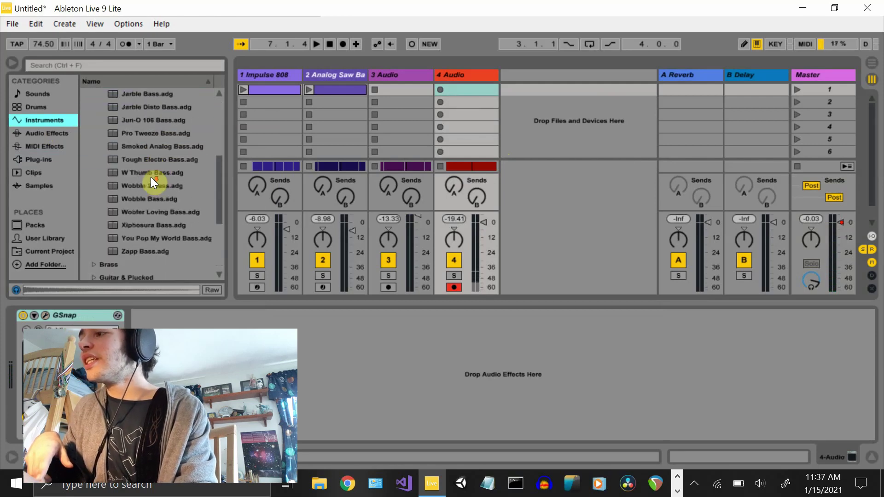
pyautogui.scroll(-5, 150, 177)
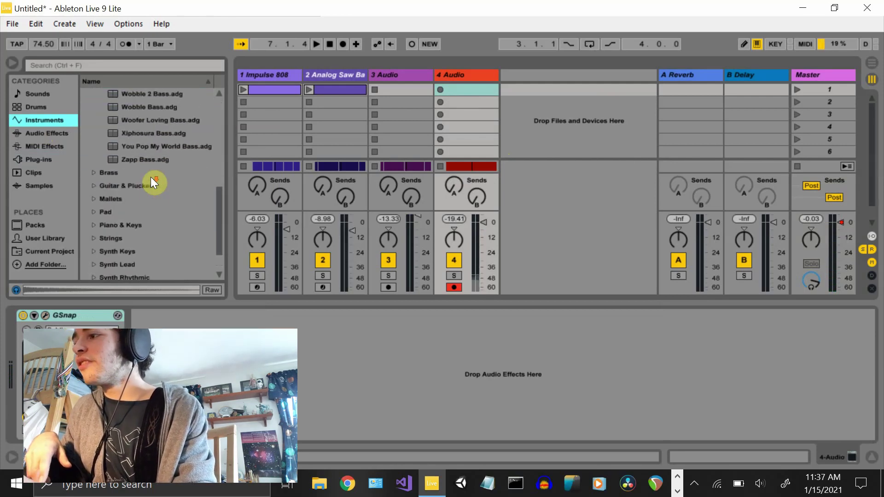
pyautogui.click(42, 130)
pyautogui.doubleClick(125, 147)
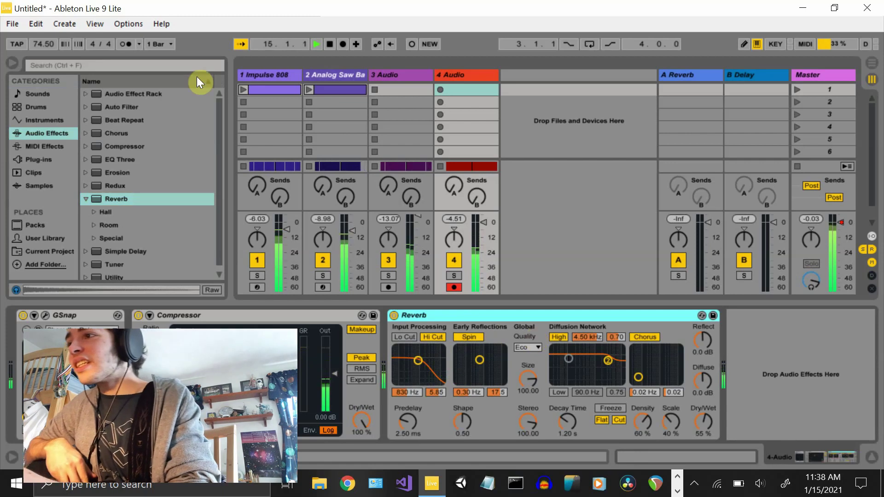
# - Stop playback and open the File menu to save the set
pyautogui.click(330, 43)
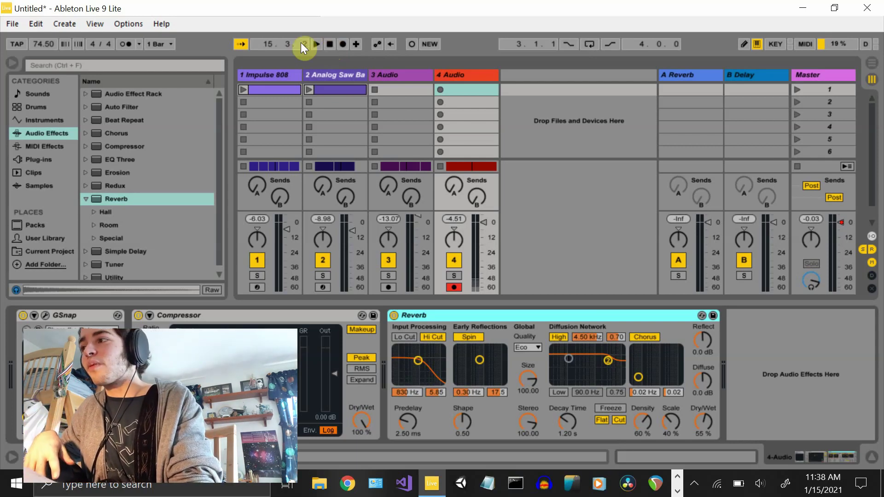
pyautogui.click(10, 23)
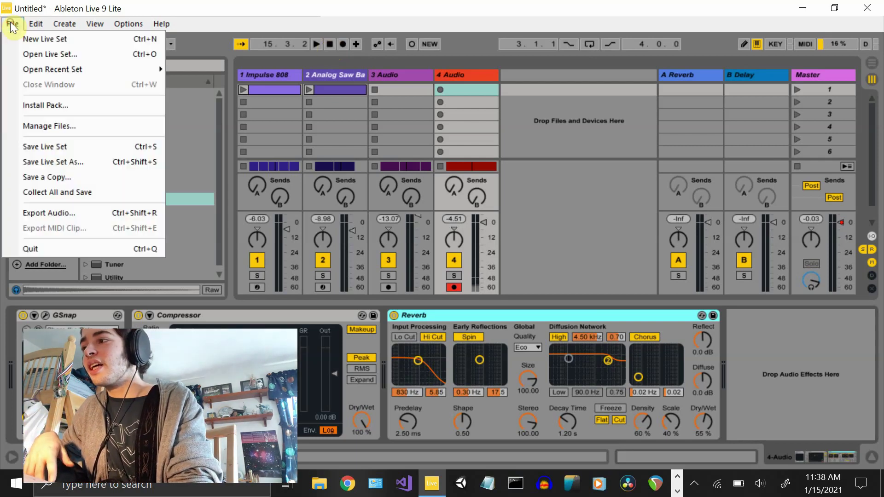
# - Bring up Save Live Set As for the untitled set, showing the Techno Project folder
pyautogui.click(71, 147)
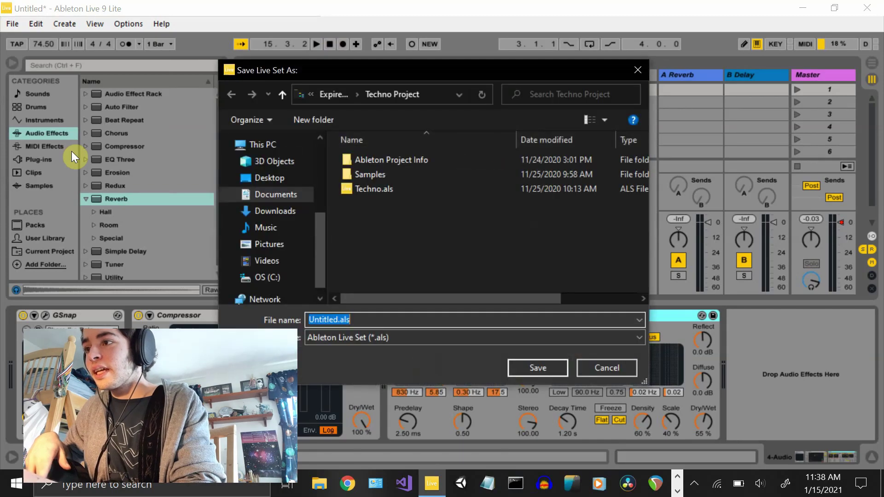